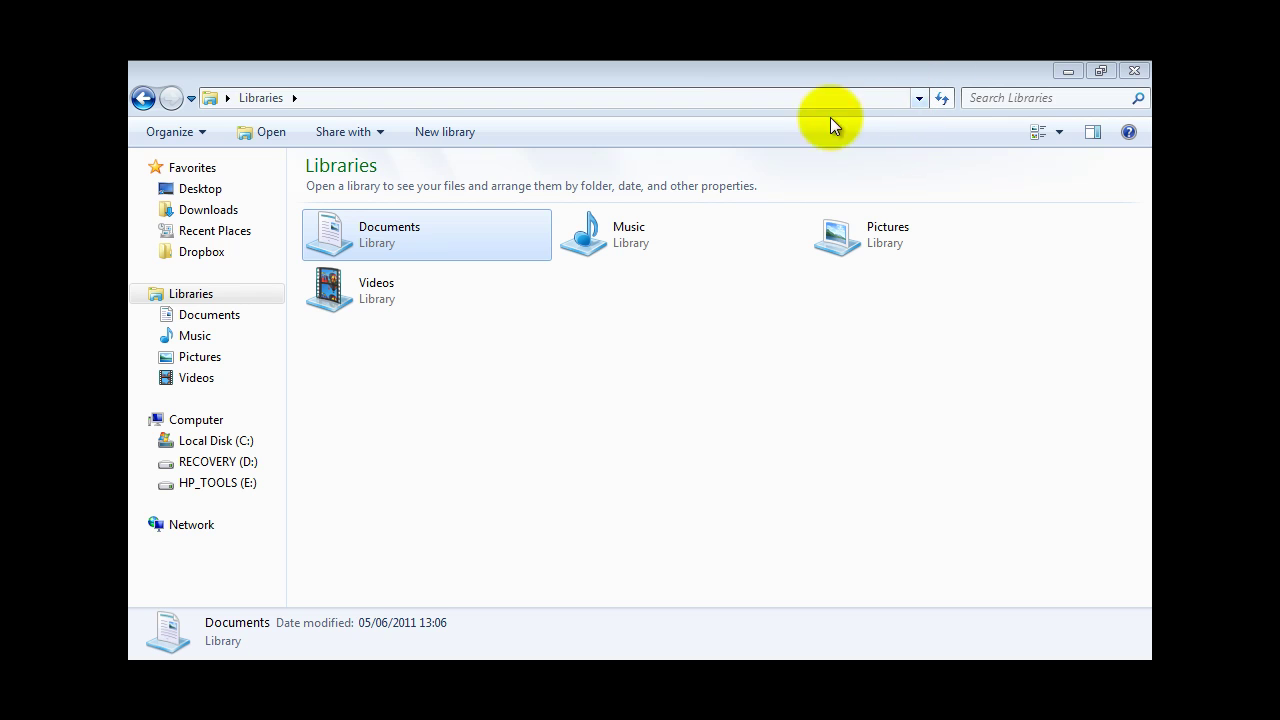
# Enter %appdata in Explorer's address bar to reach the Roaming folder.
pyautogui.click(210, 99)
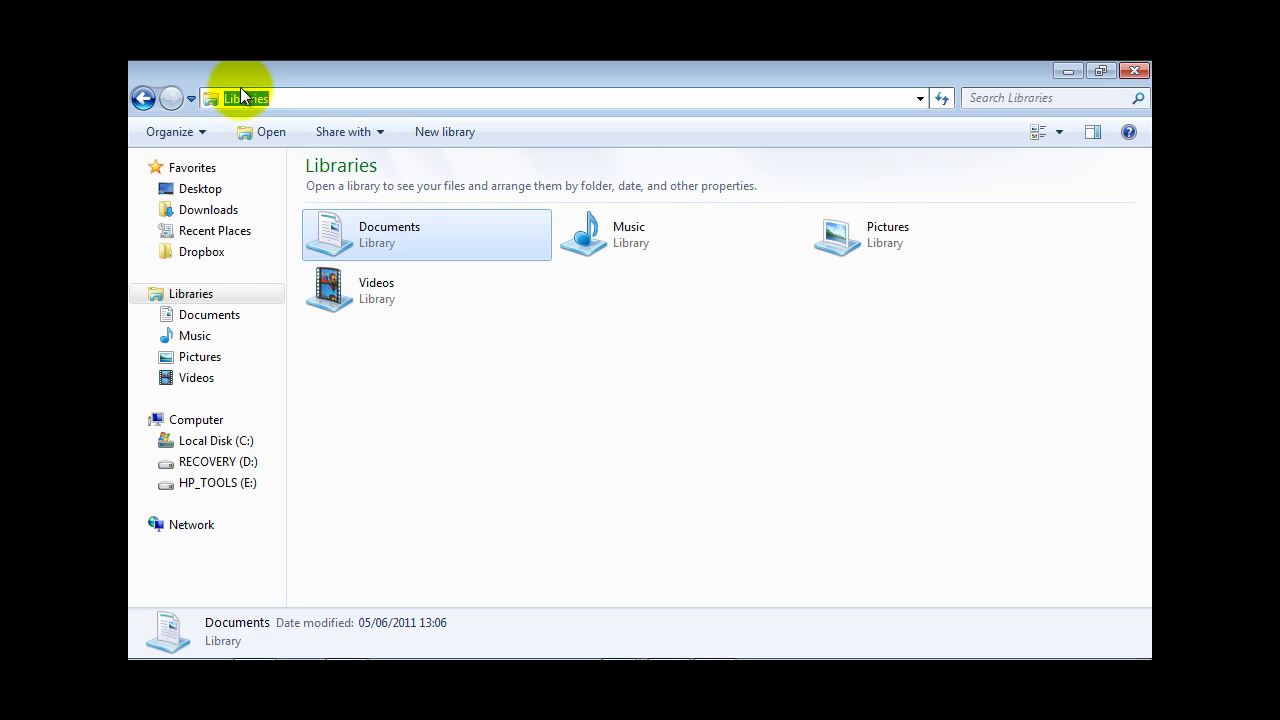
pyautogui.write('5')
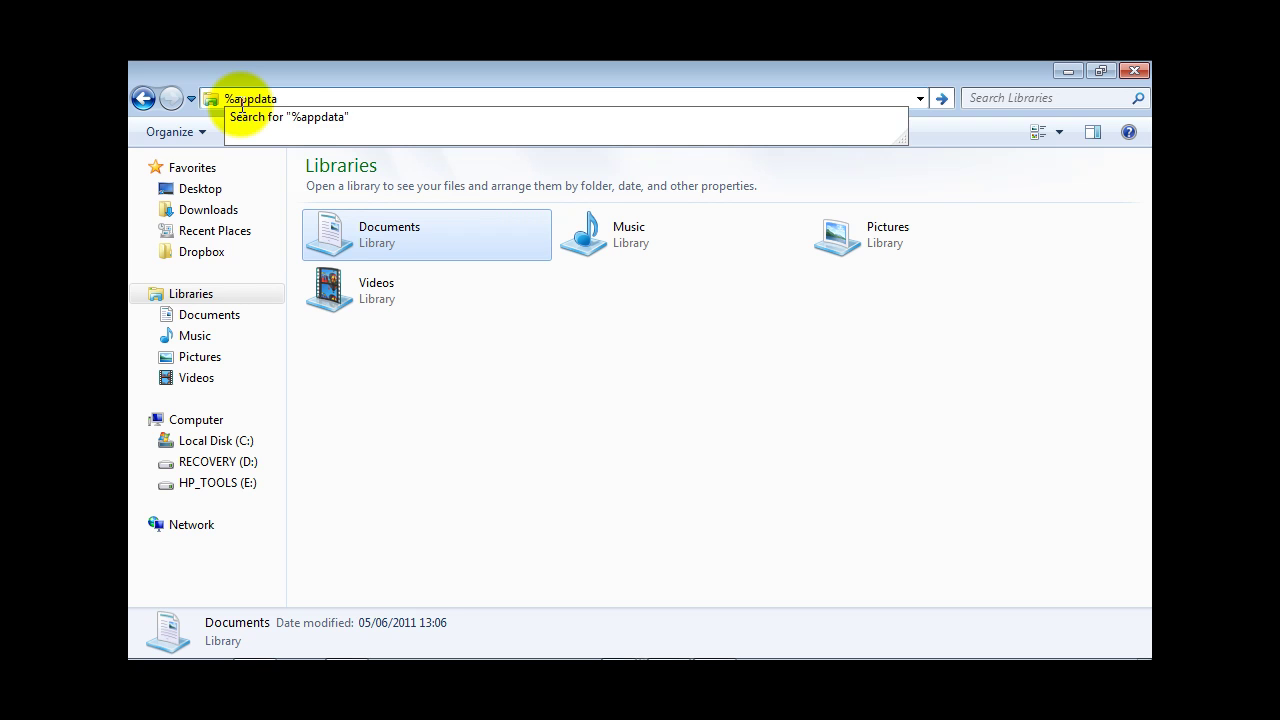
pyautogui.press('Return')
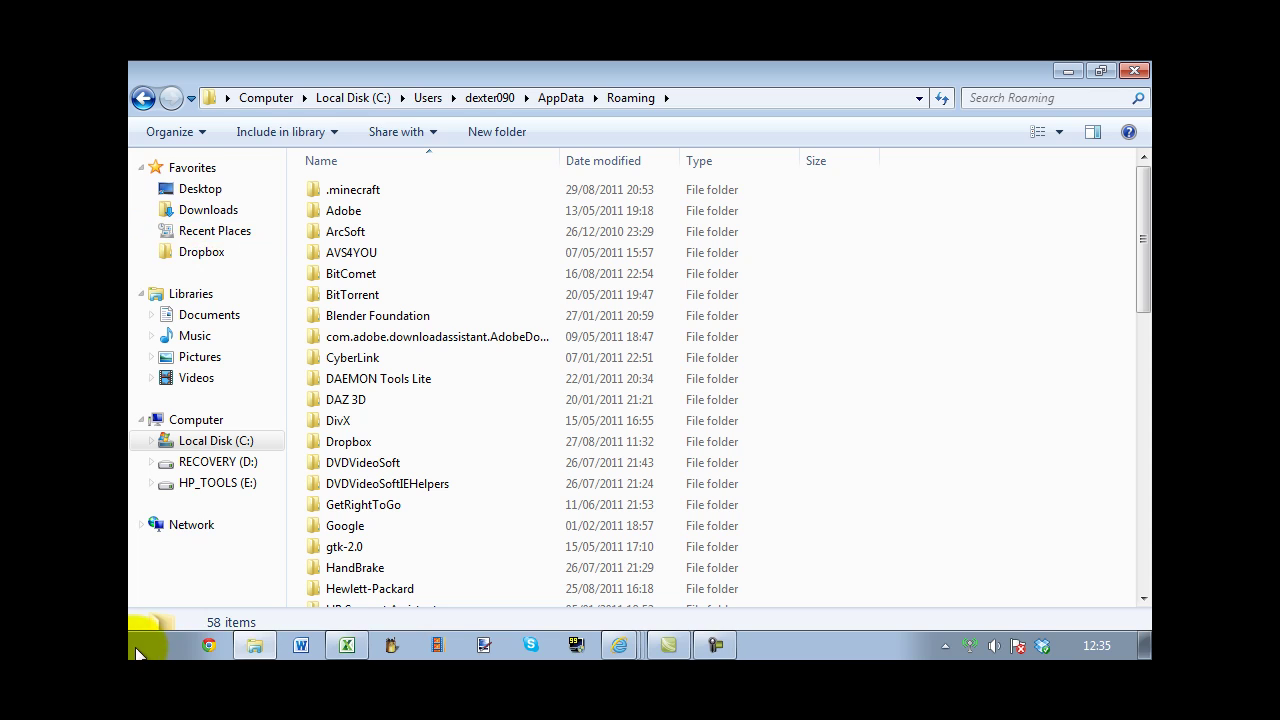
pyautogui.click(141, 652)
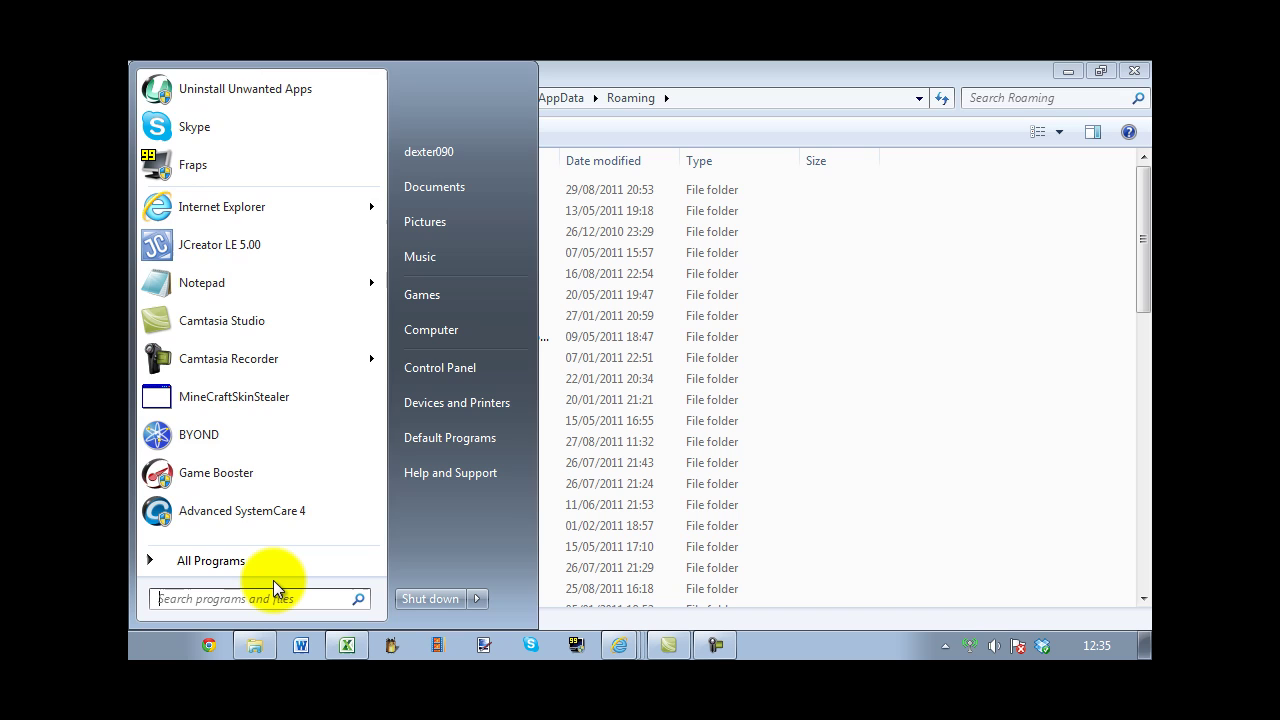
pyautogui.write('run')
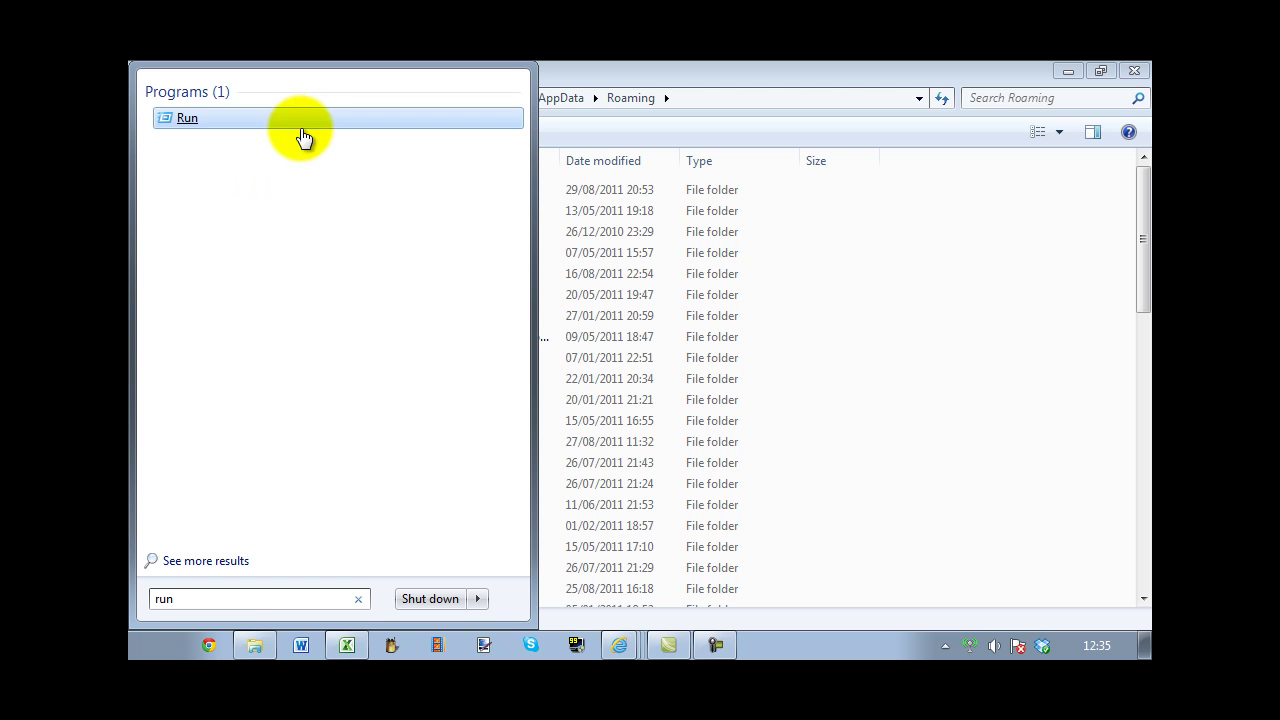
pyautogui.click(703, 63)
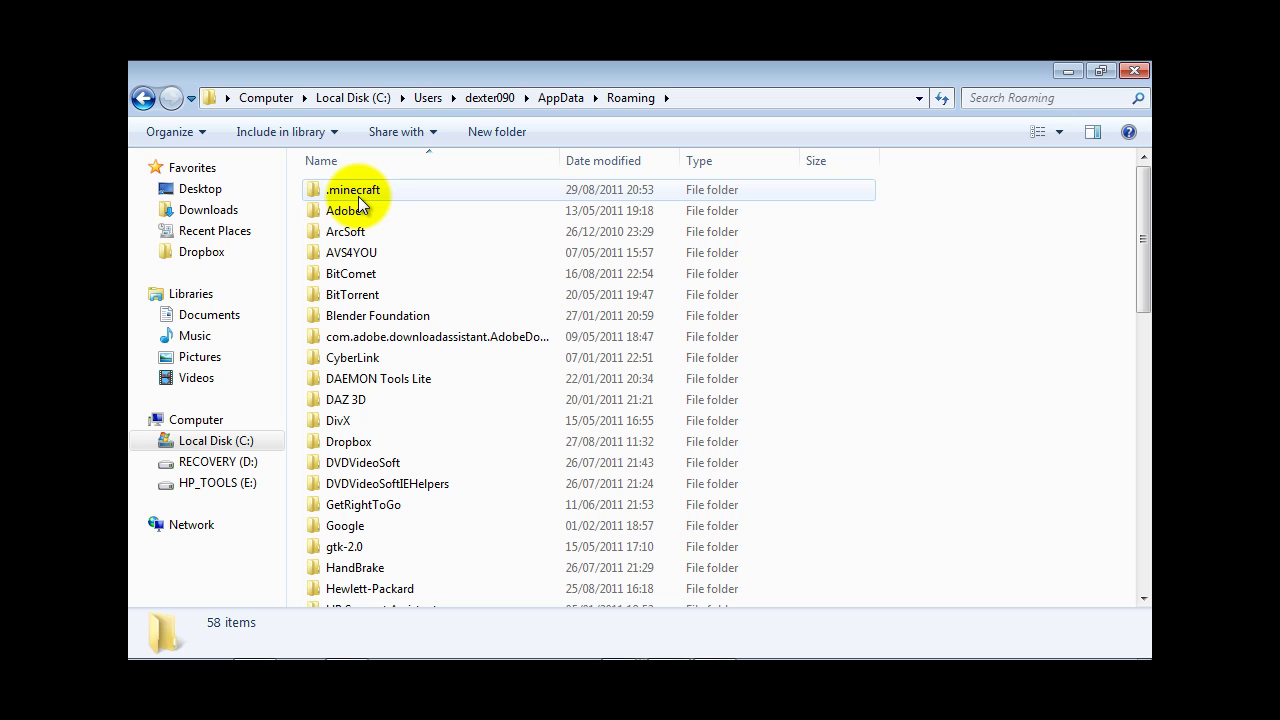
# Open the .minecraft folder and select the bin folder inside it.
pyautogui.doubleClick(358, 190)
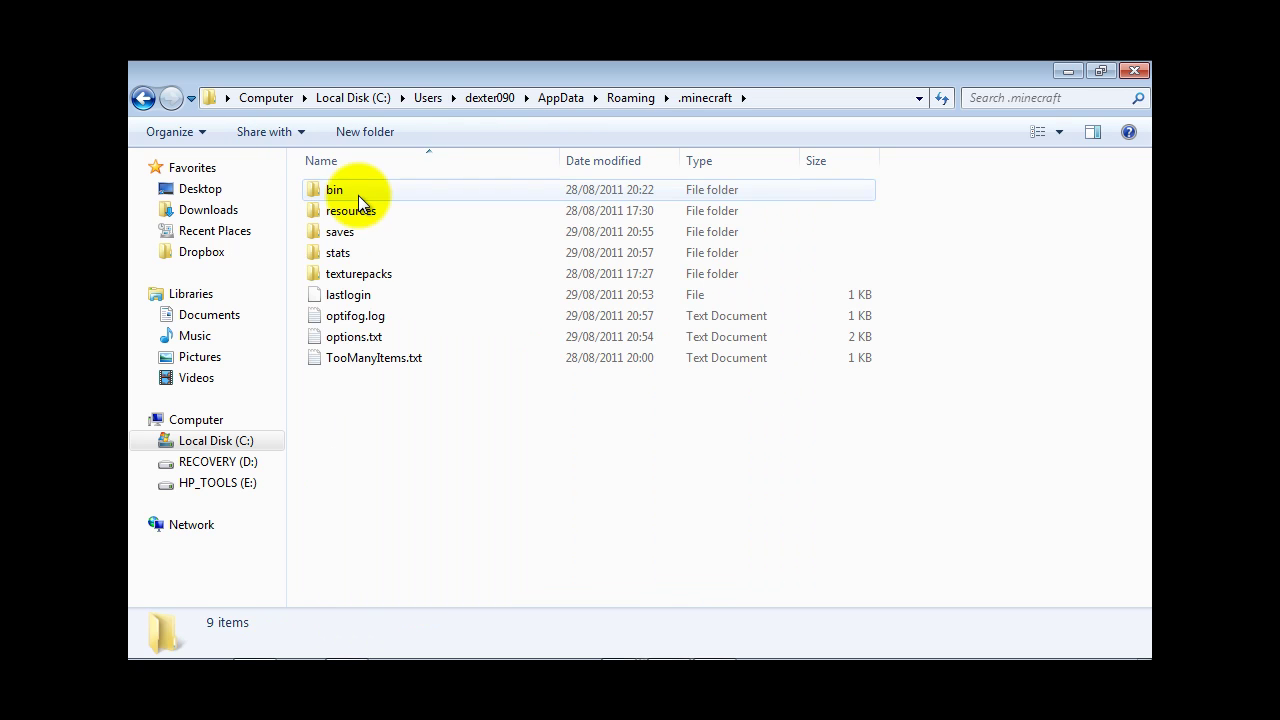
pyautogui.moveTo(453, 488); pyautogui.dragTo(302, 166)
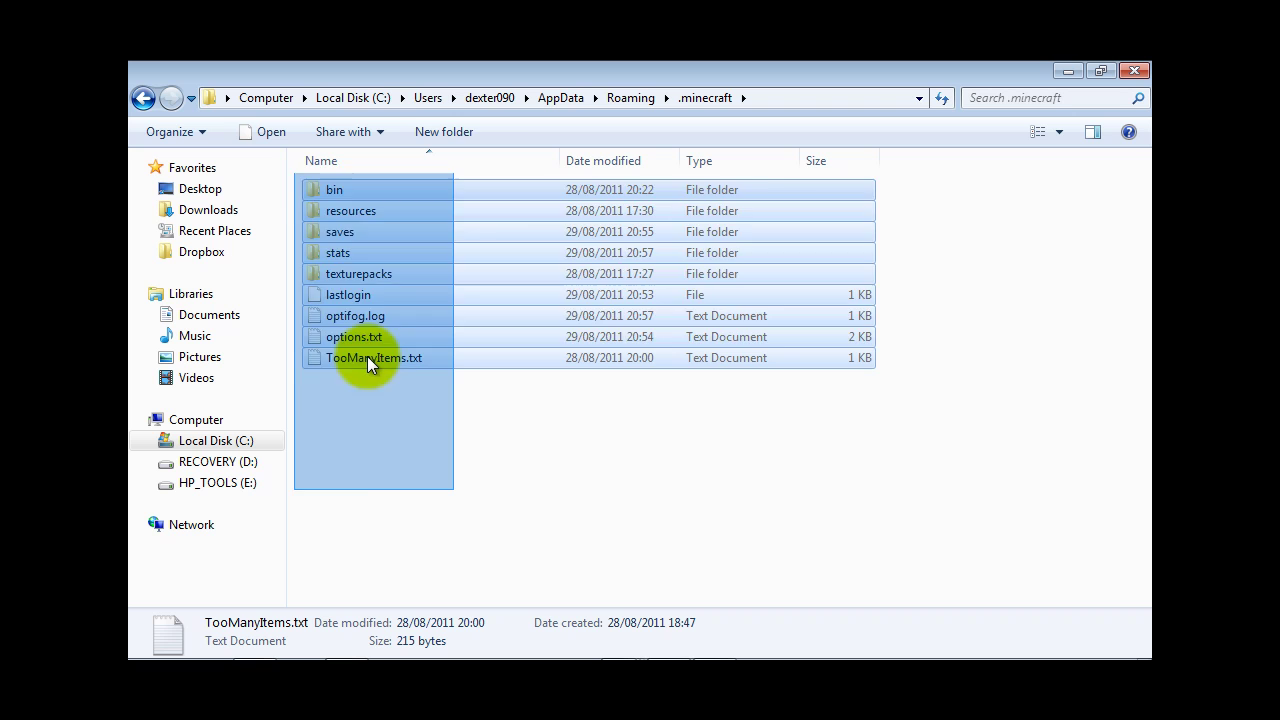
pyautogui.moveTo(367, 356); pyautogui.dragTo(423, 490)
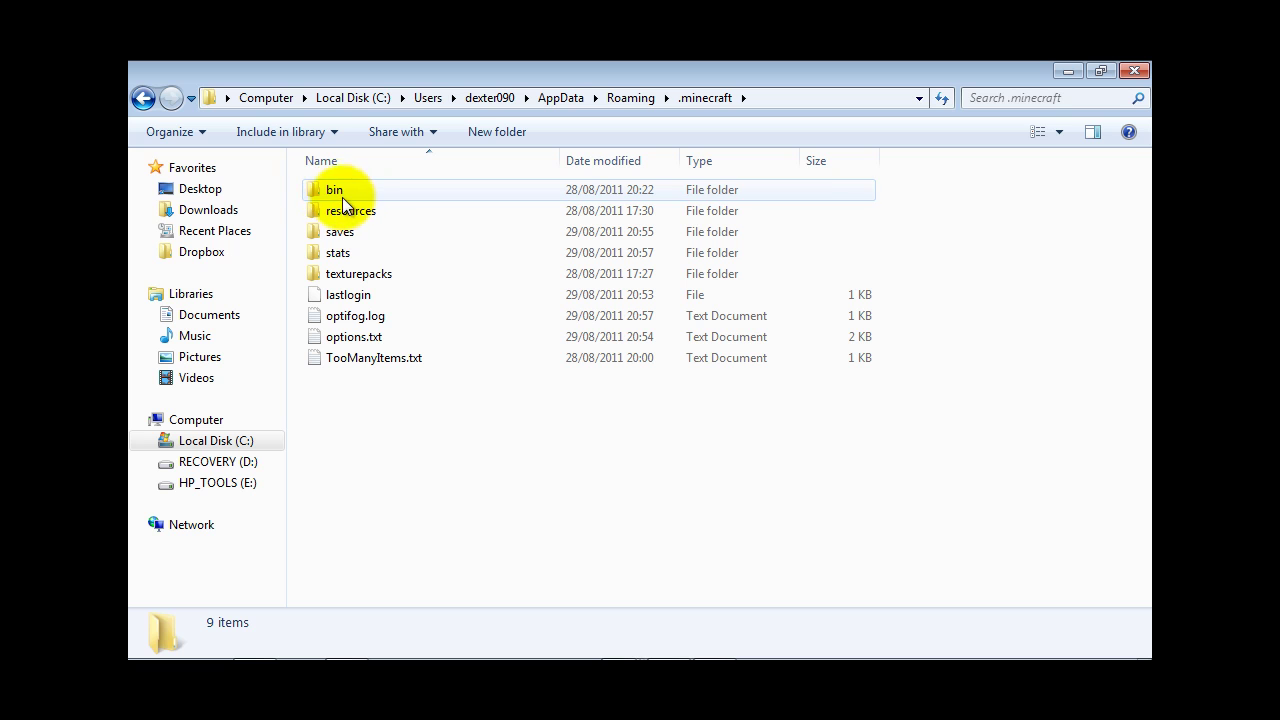
pyautogui.moveTo(295, 188); pyautogui.dragTo(318, 218)
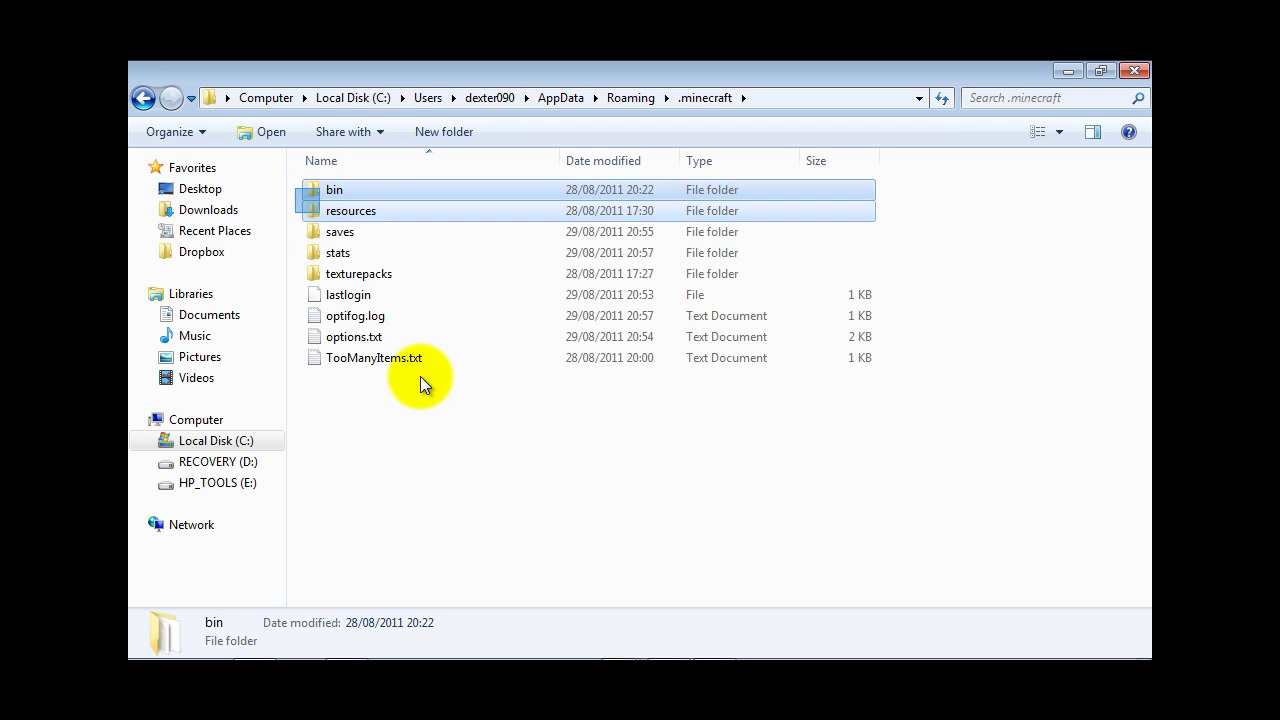
pyautogui.moveTo(420, 377); pyautogui.dragTo(382, 192)
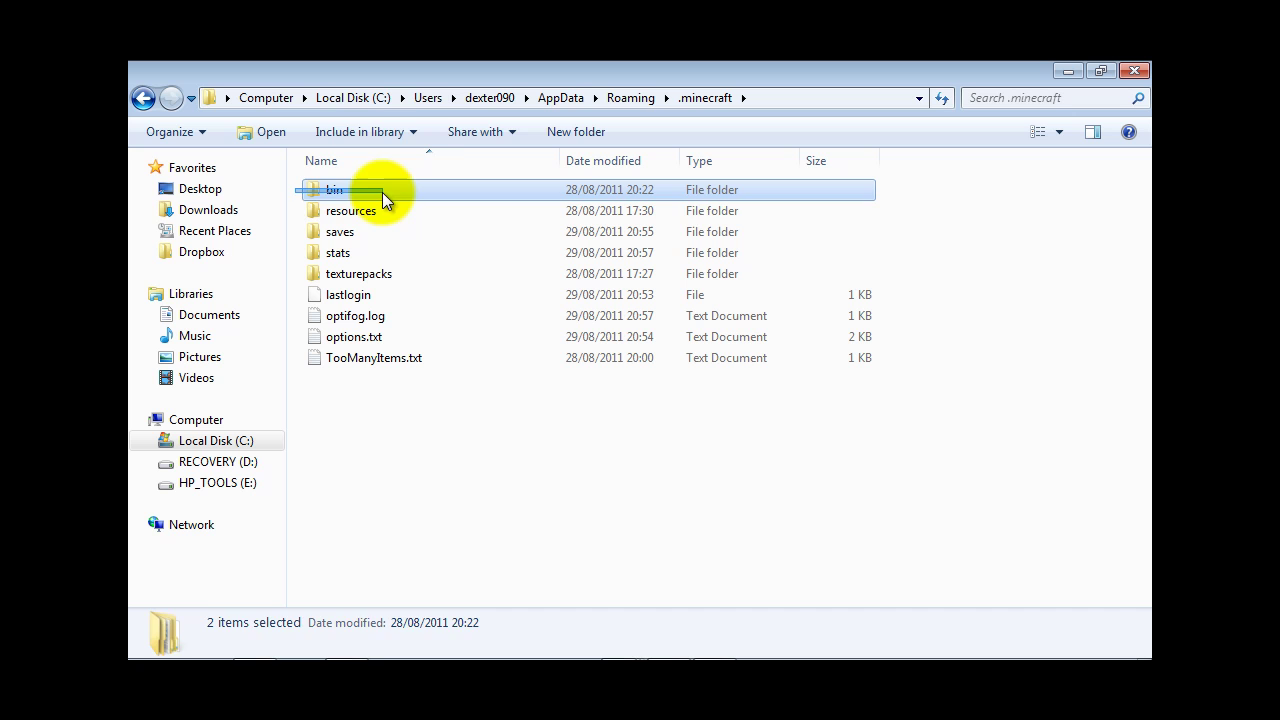
pyautogui.moveTo(382, 192); pyautogui.dragTo(291, 229)
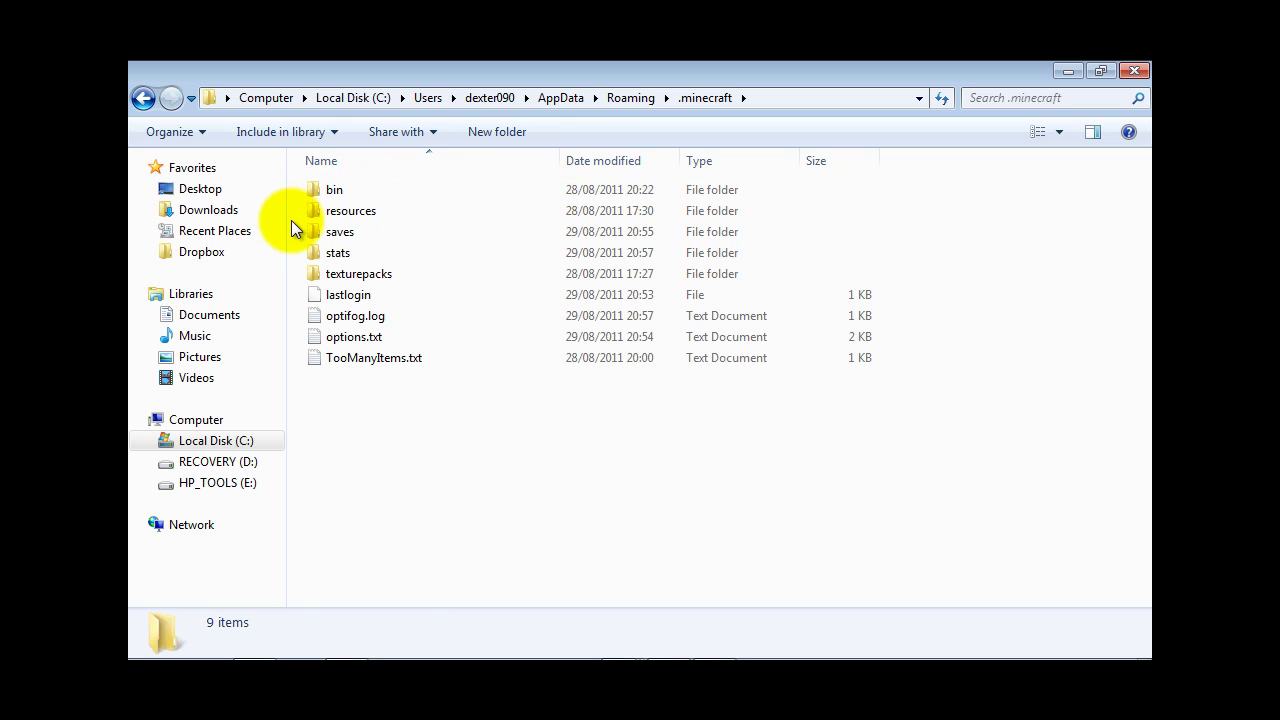
pyautogui.click(308, 192)
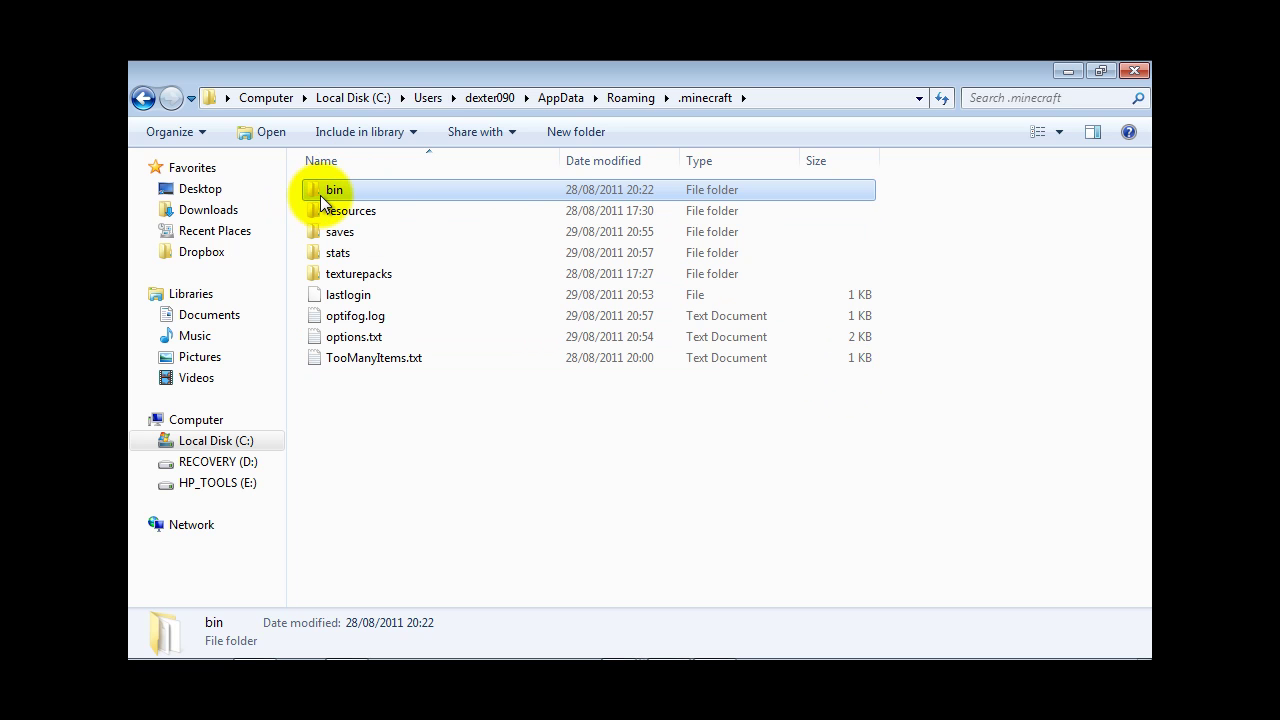
# On minecraft.net, launch Minecraft Beta in the browser, then go back to Home.
pyautogui.click(1066, 73)
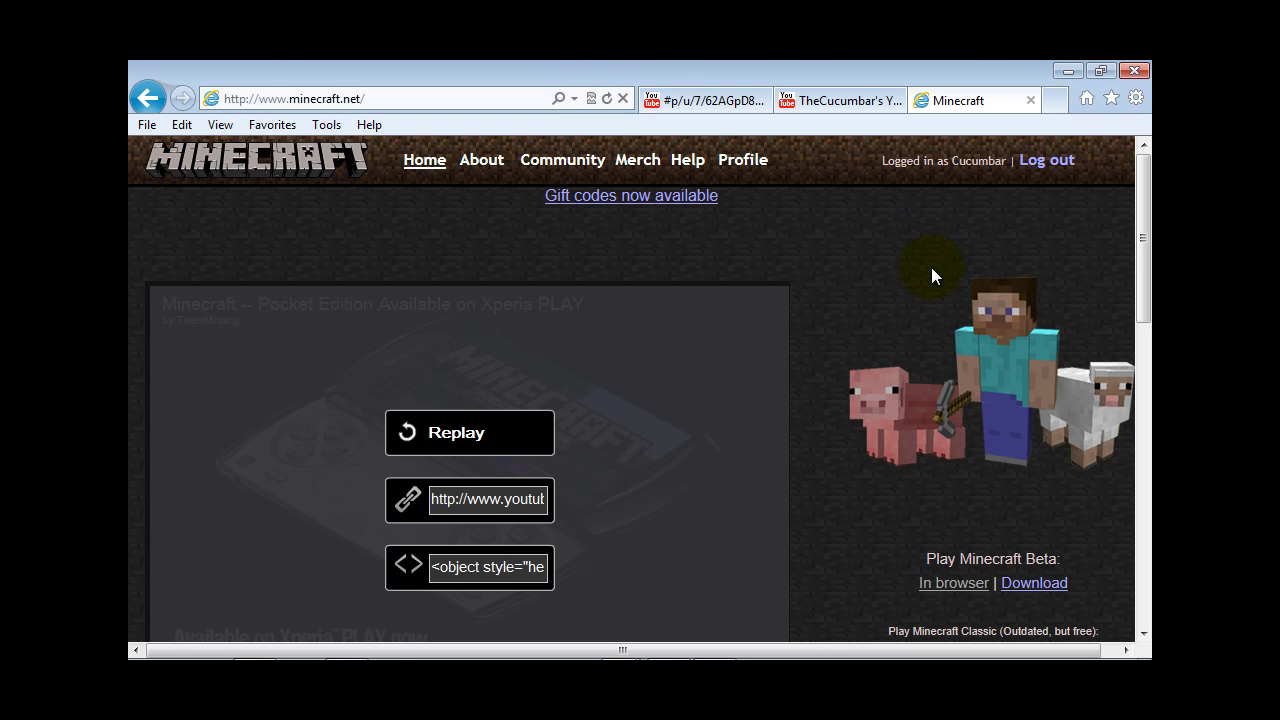
pyautogui.scroll(-3, 931, 267)
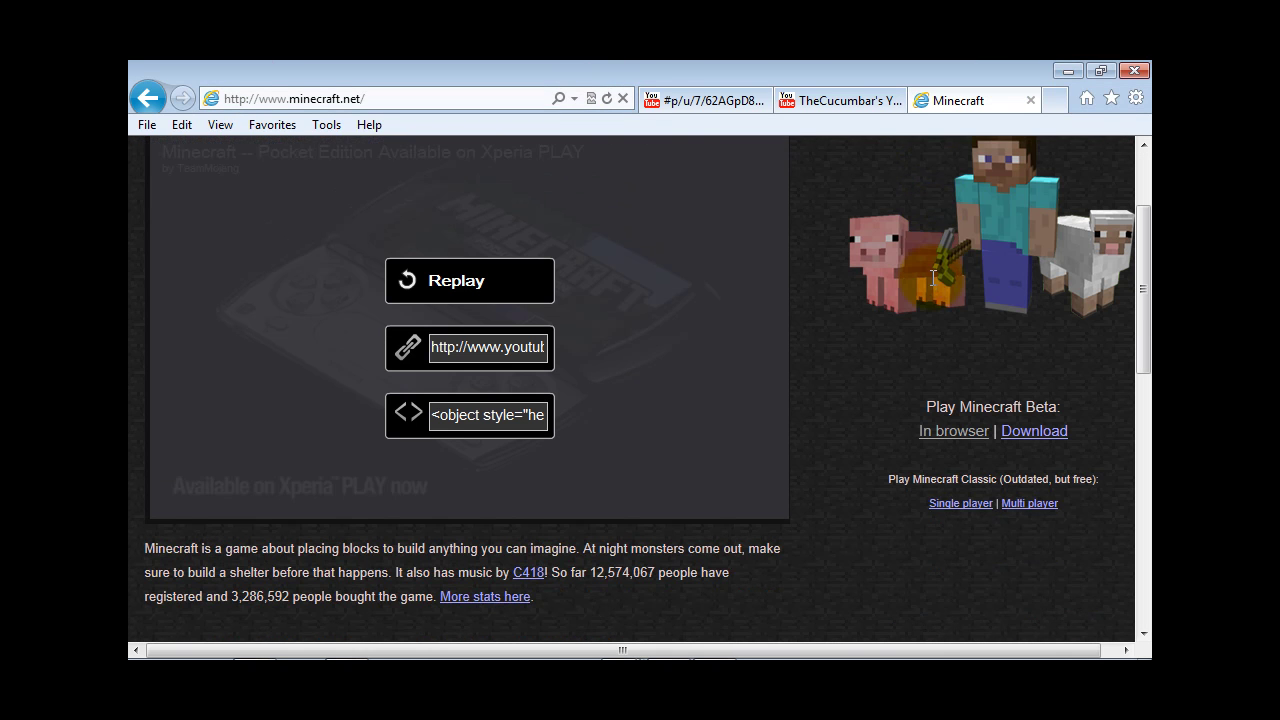
pyautogui.click(971, 433)
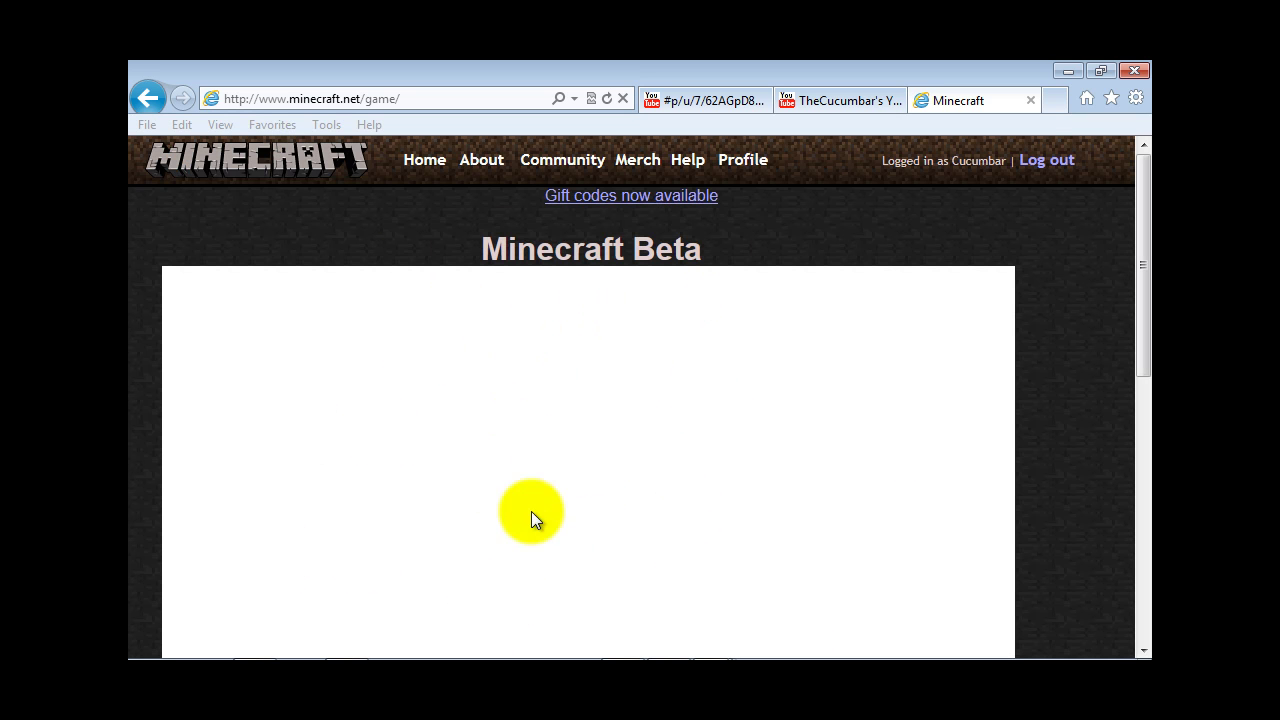
pyautogui.click(425, 165)
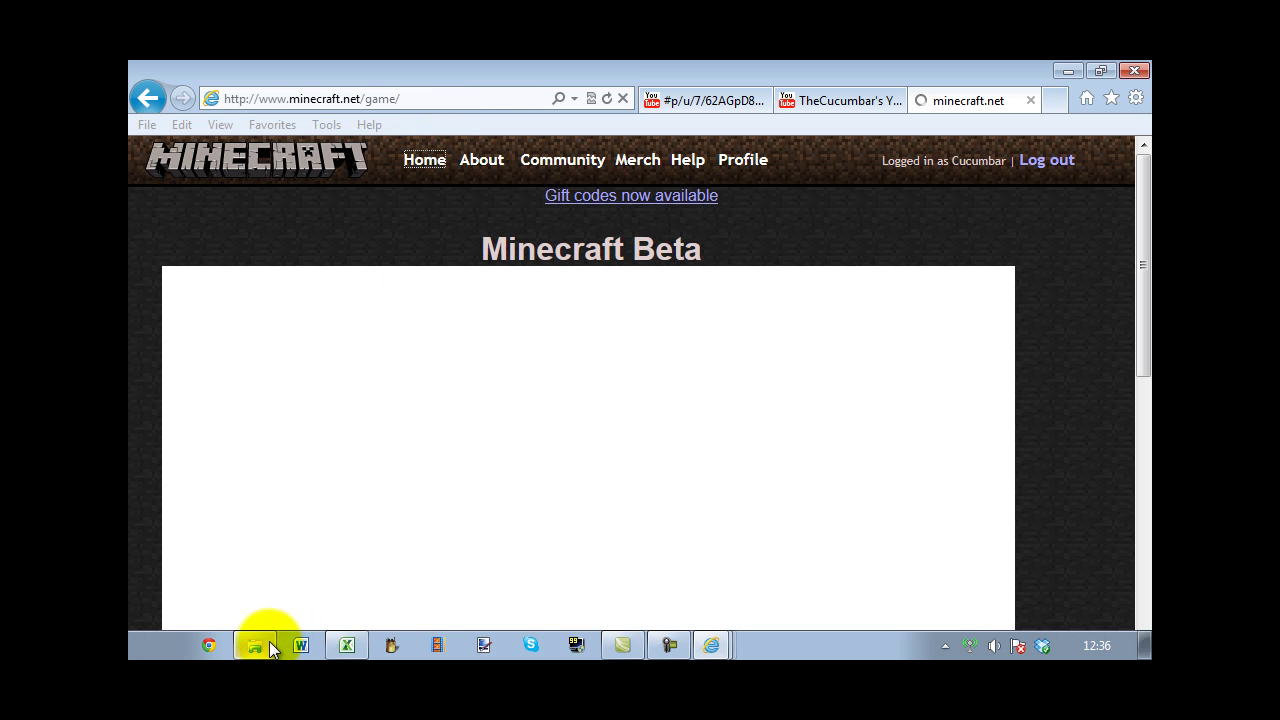
# Open .minecraft's bin folder and choose a default program for minecraft.jar.
pyautogui.click(258, 645)
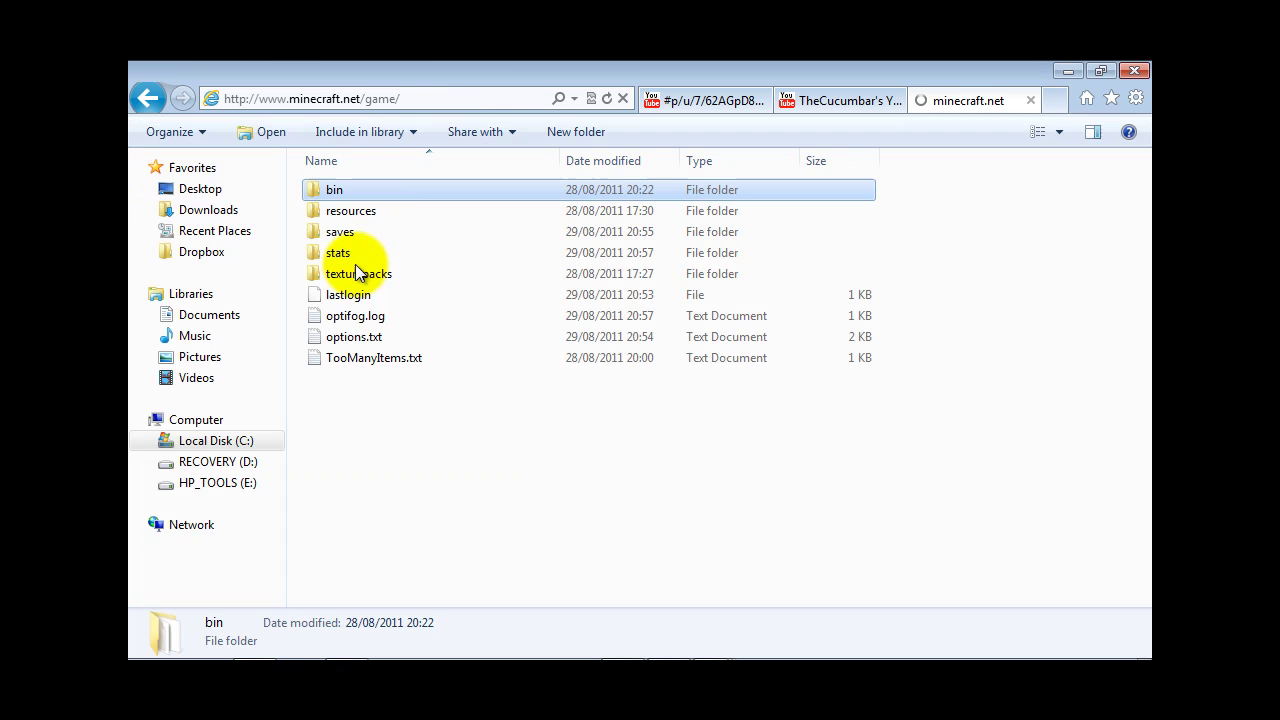
pyautogui.doubleClick(335, 192)
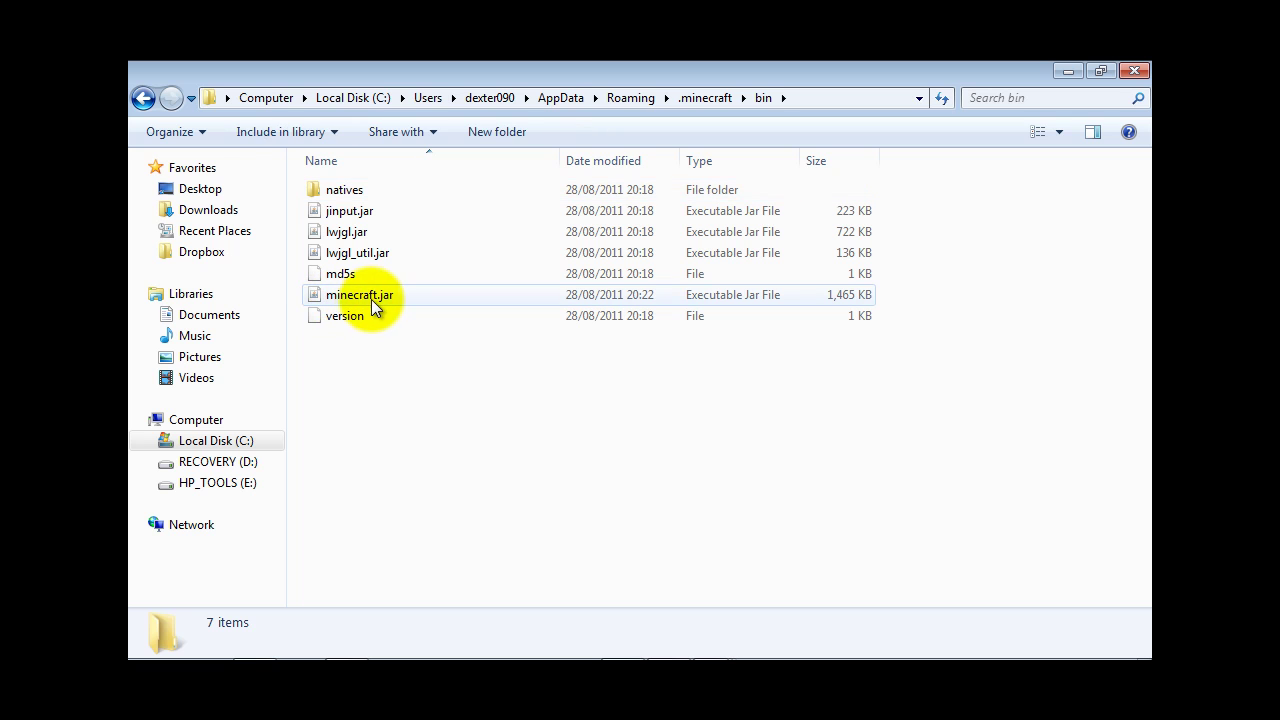
pyautogui.click(378, 299)
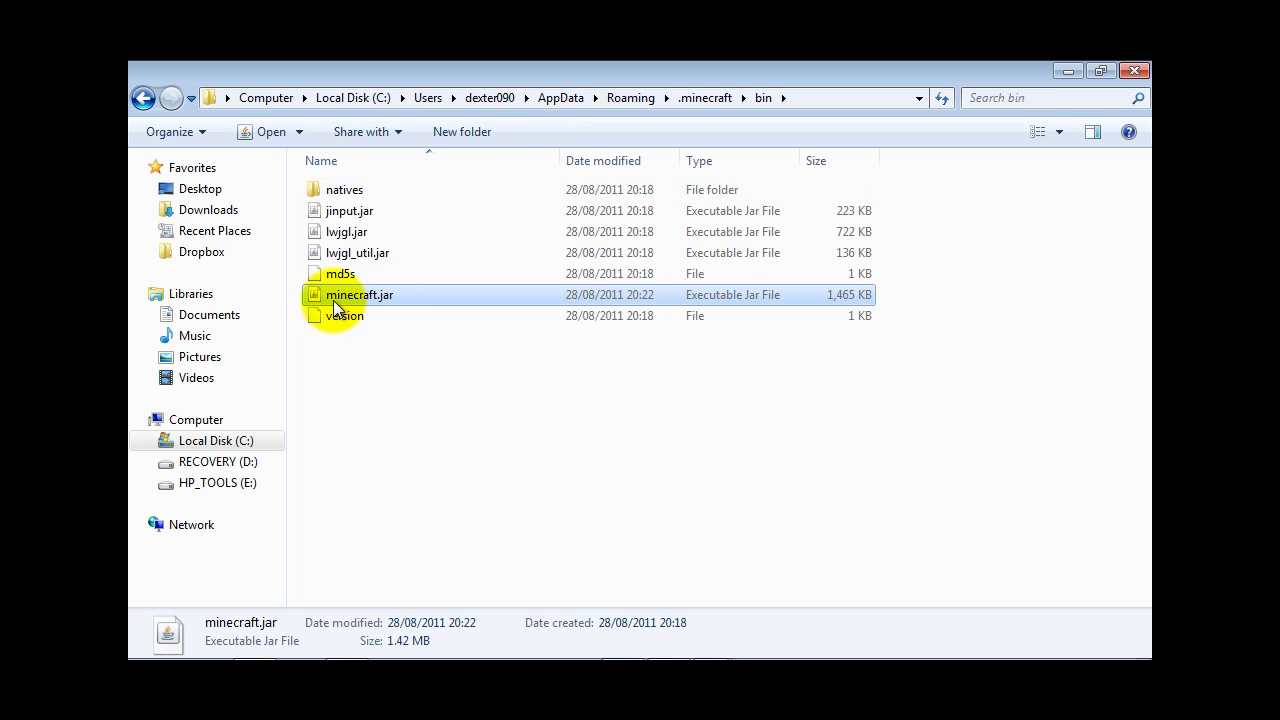
pyautogui.click(299, 134)
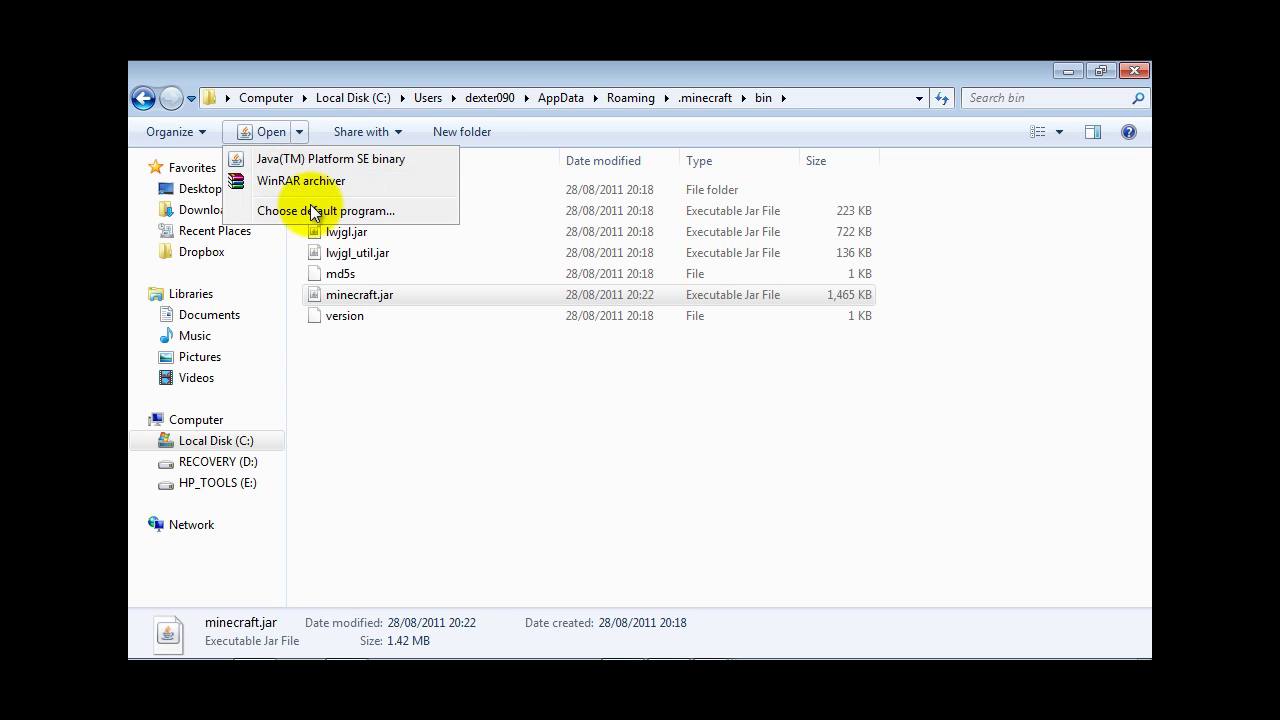
pyautogui.click(305, 213)
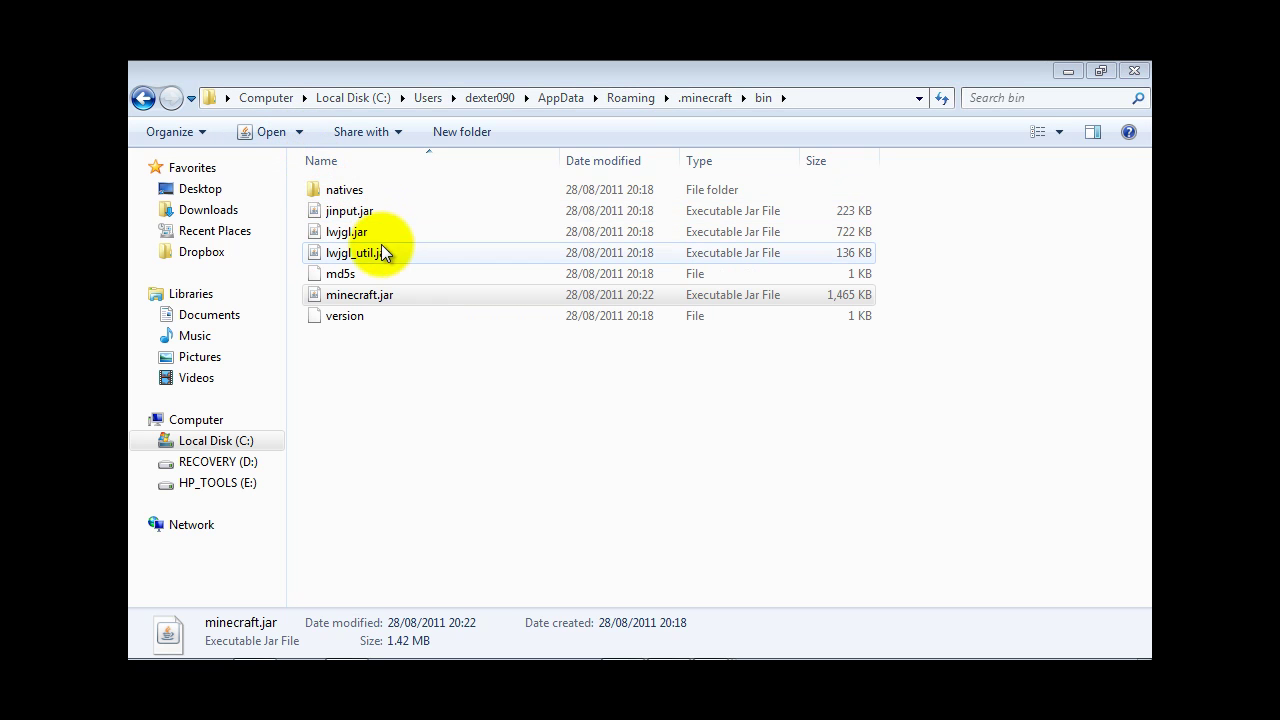
# Open minecraft.jar in WinRAR, dismiss the license reminder and browse its 15 folders.
pyautogui.doubleClick(362, 294)
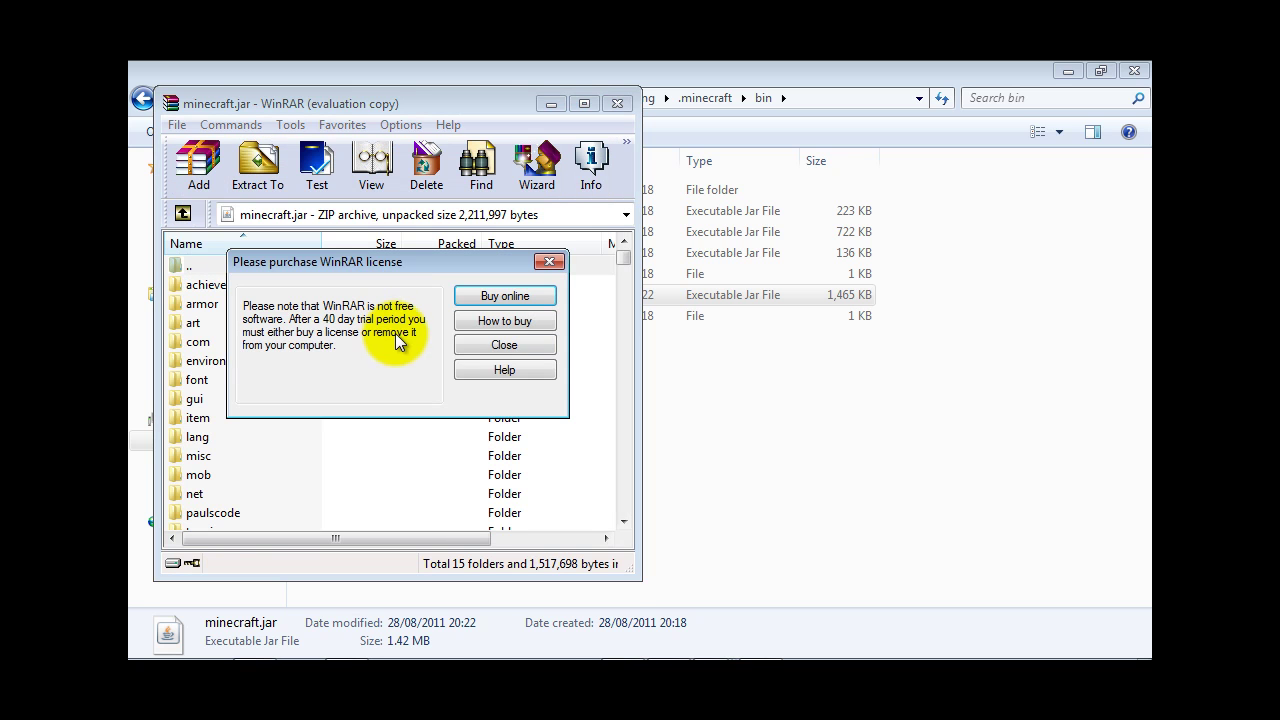
pyautogui.click(472, 342)
pyautogui.click(317, 300)
pyautogui.scroll(-1, 313, 314)
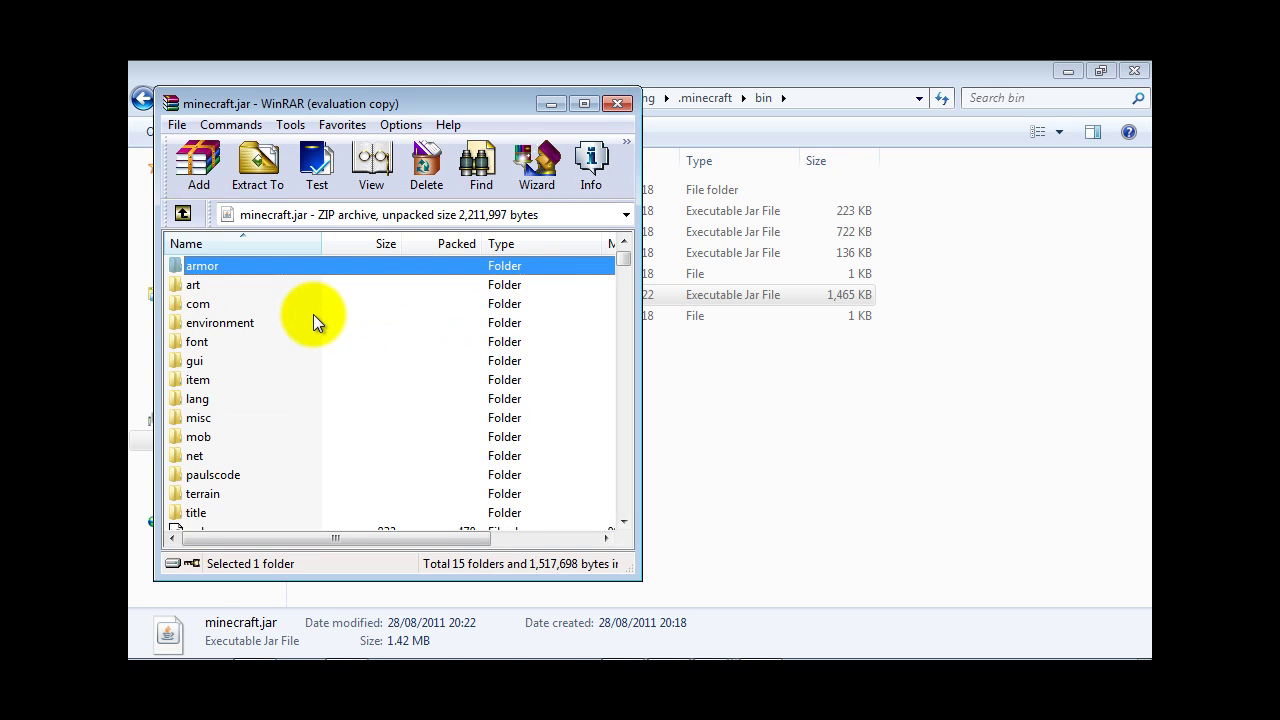
pyautogui.scroll(-12, 313, 314)
pyautogui.scroll(-2, 313, 315)
pyautogui.scroll(5, 339, 354)
pyautogui.scroll(10, 330, 394)
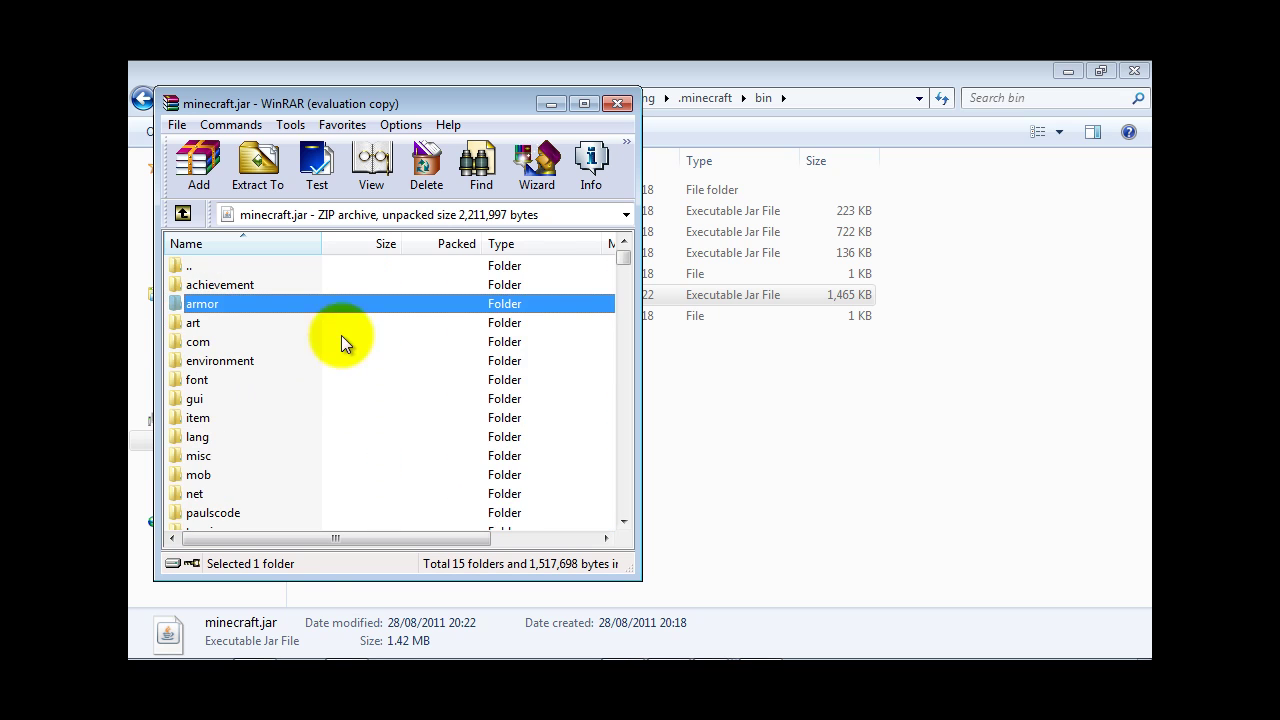
pyautogui.moveTo(533, 114); pyautogui.dragTo(865, 121)
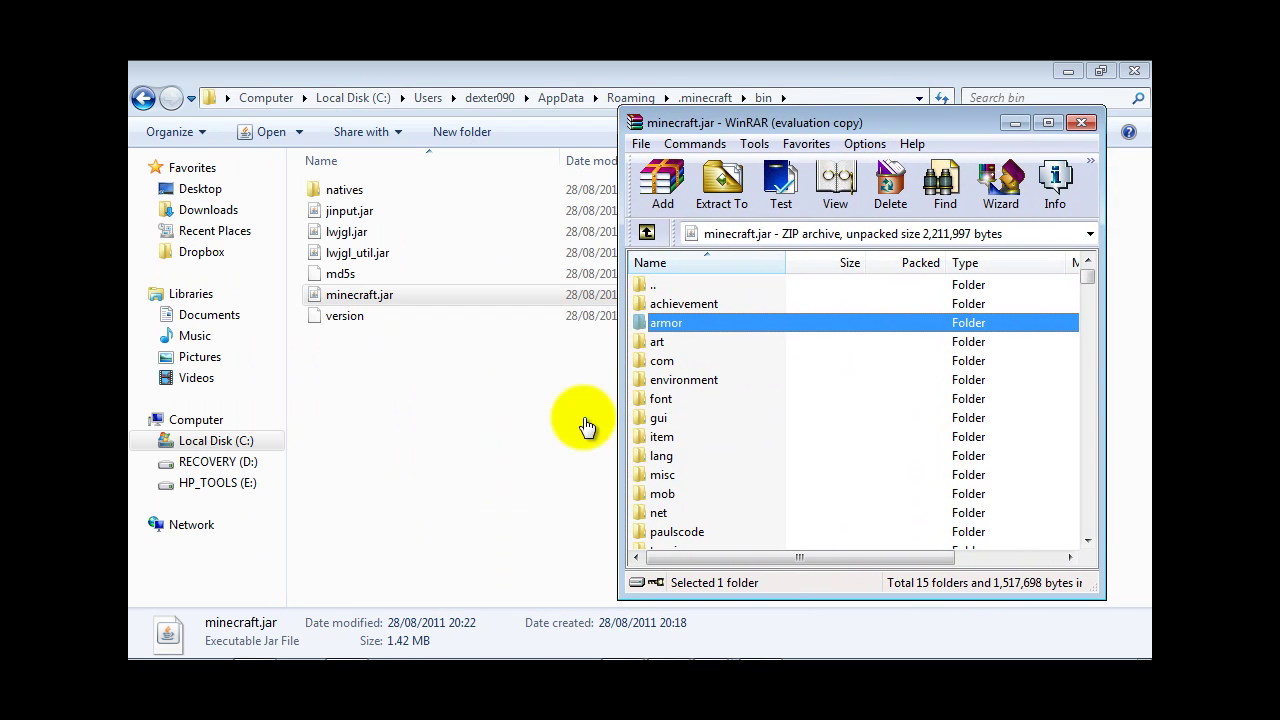
pyautogui.click(543, 457)
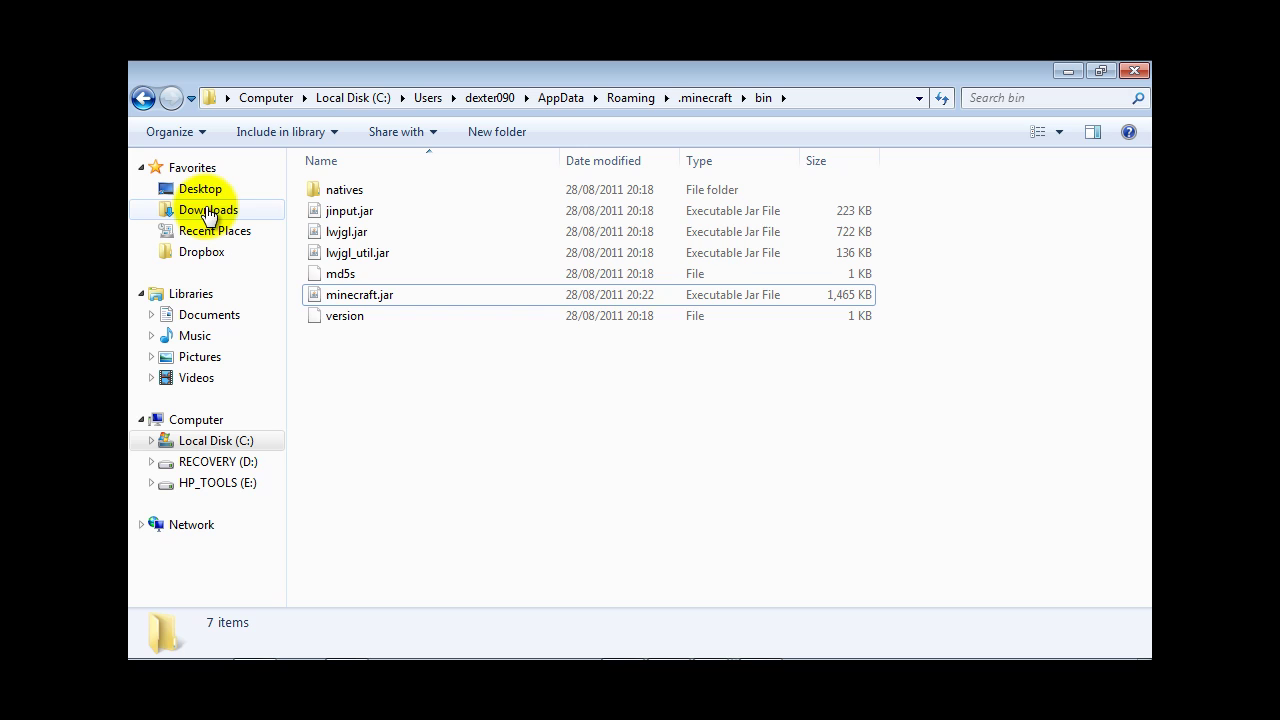
# Find TooManyItems2011_07_01.zip at the bottom of the Downloads folder and open it.
pyautogui.click(208, 210)
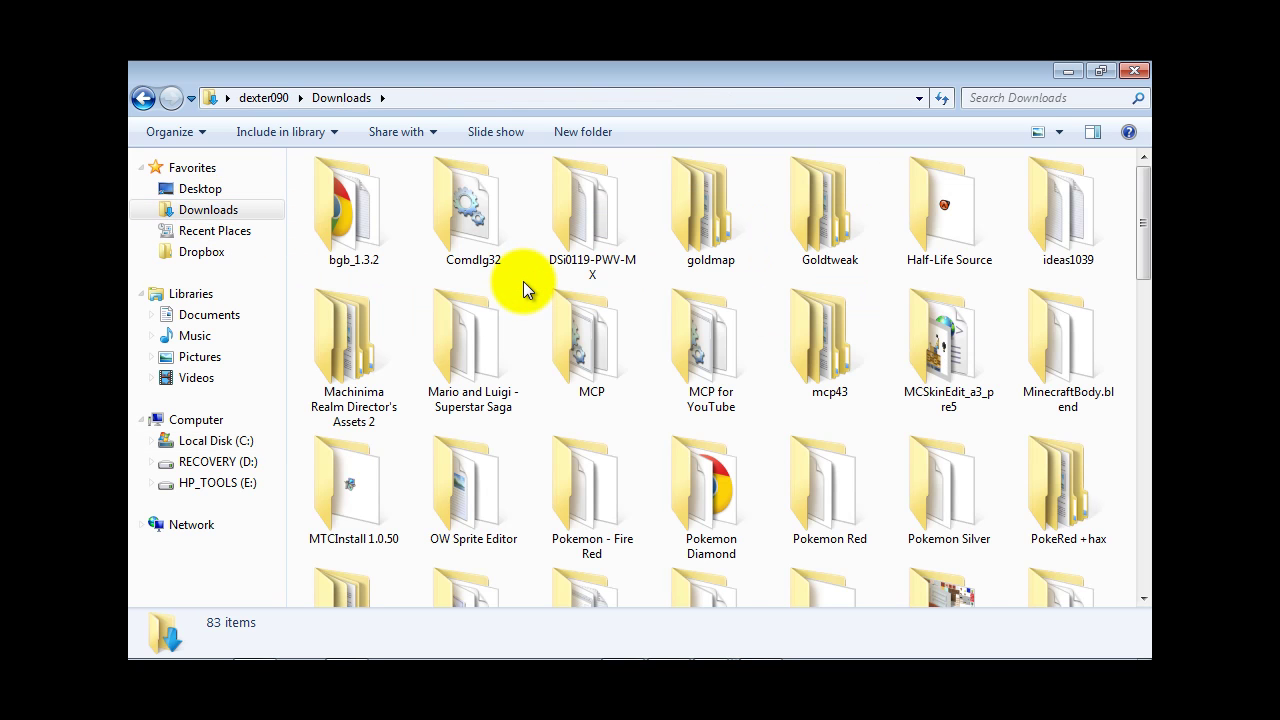
pyautogui.scroll(-5, 523, 281)
pyautogui.scroll(-5, 523, 281)
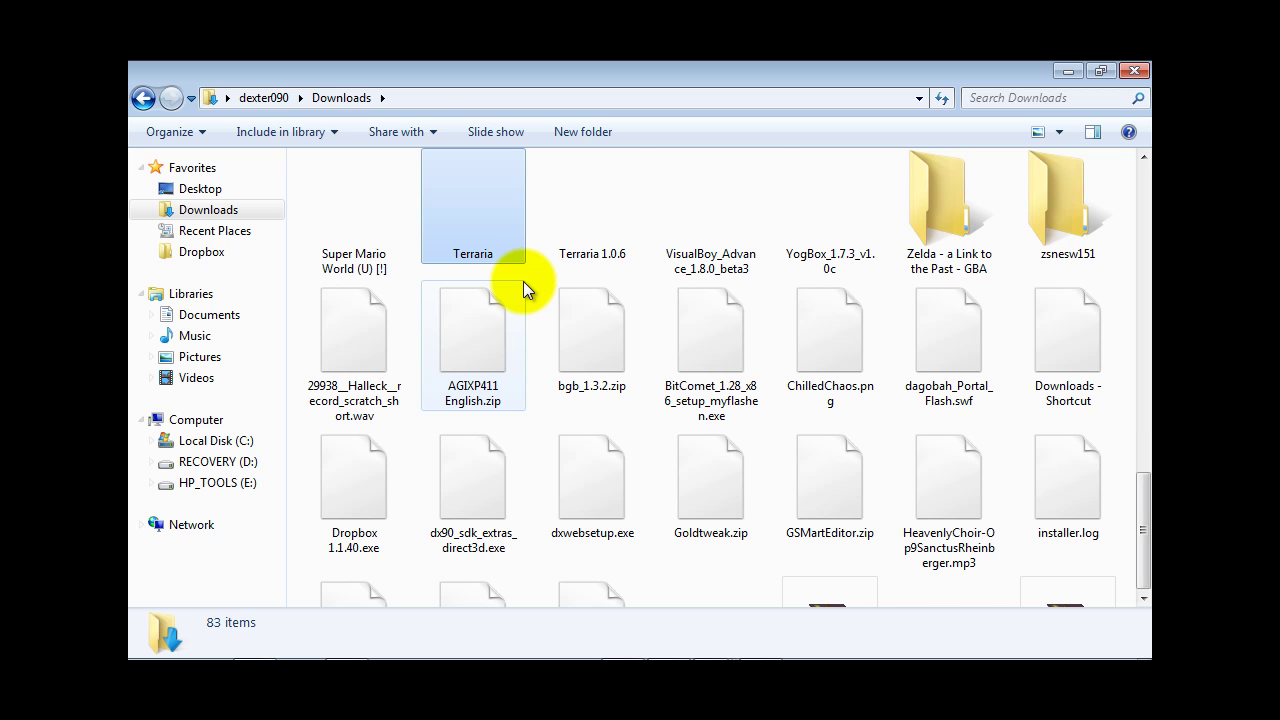
pyautogui.click(523, 281)
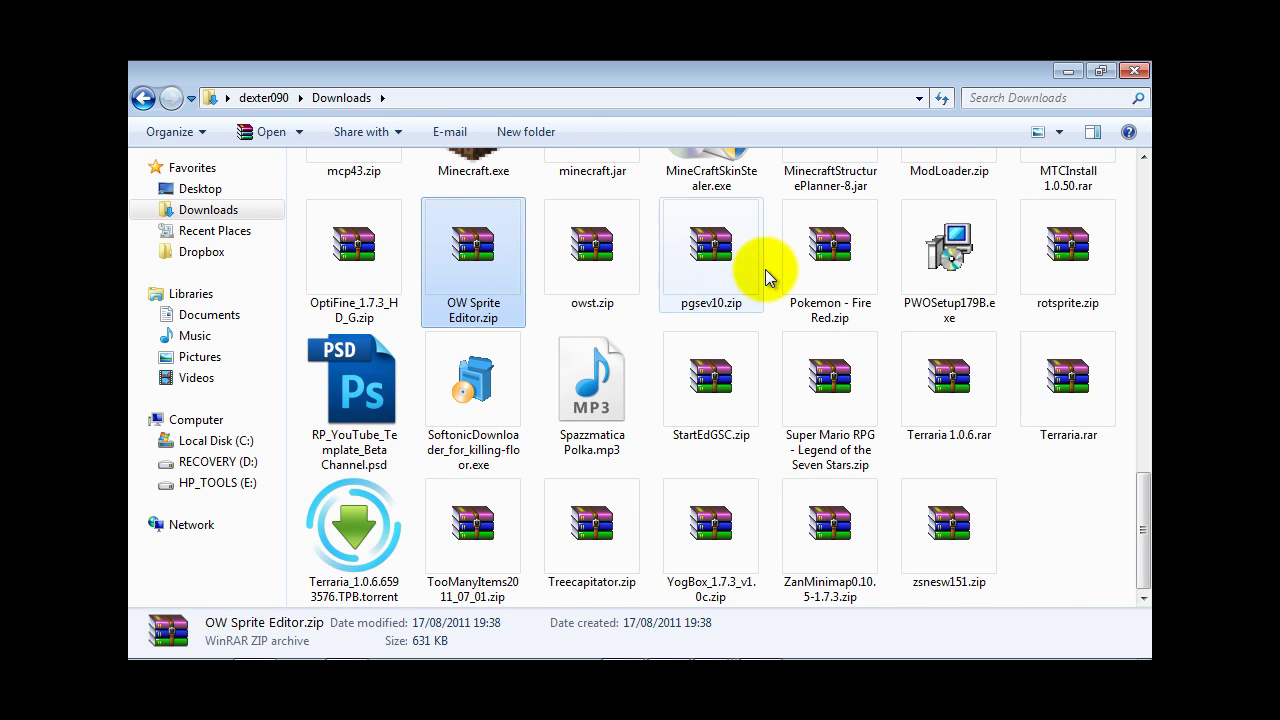
pyautogui.click(462, 558)
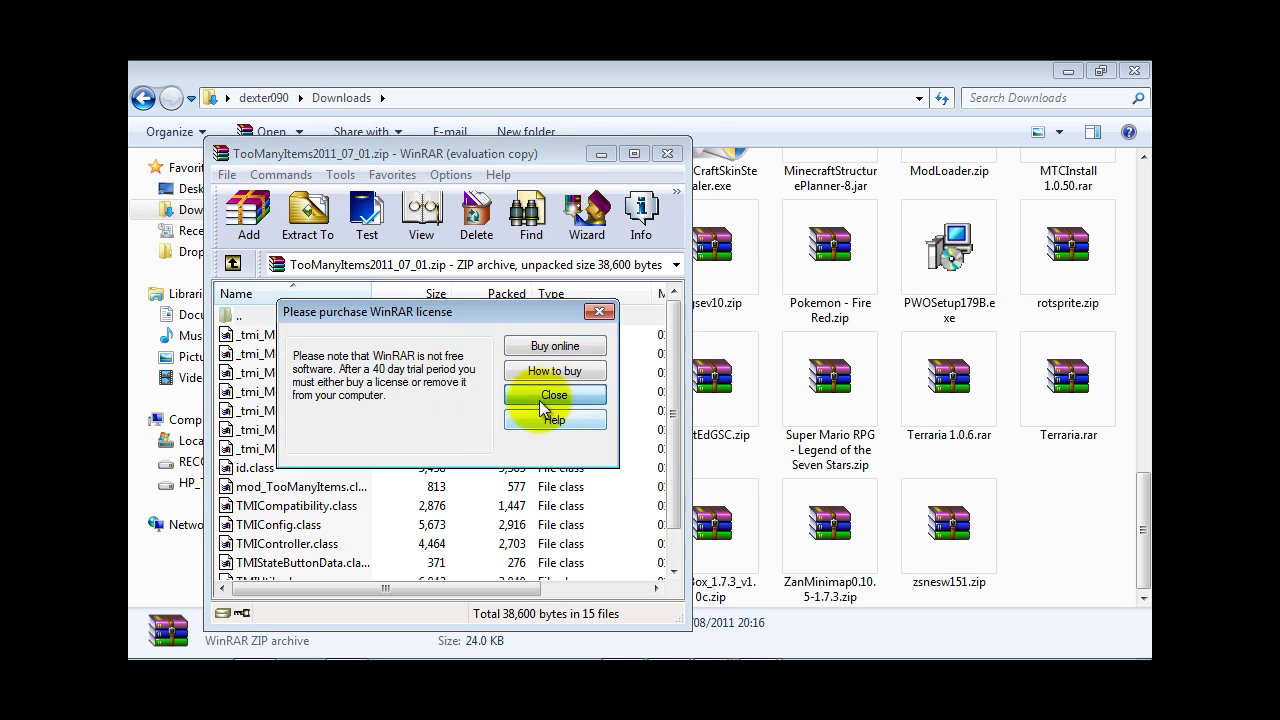
# Dismiss the licence reminder and place the TooManyItems and minecraft.jar windows side by side.
pyautogui.click(545, 396)
pyautogui.moveTo(420, 152); pyautogui.dragTo(370, 123)
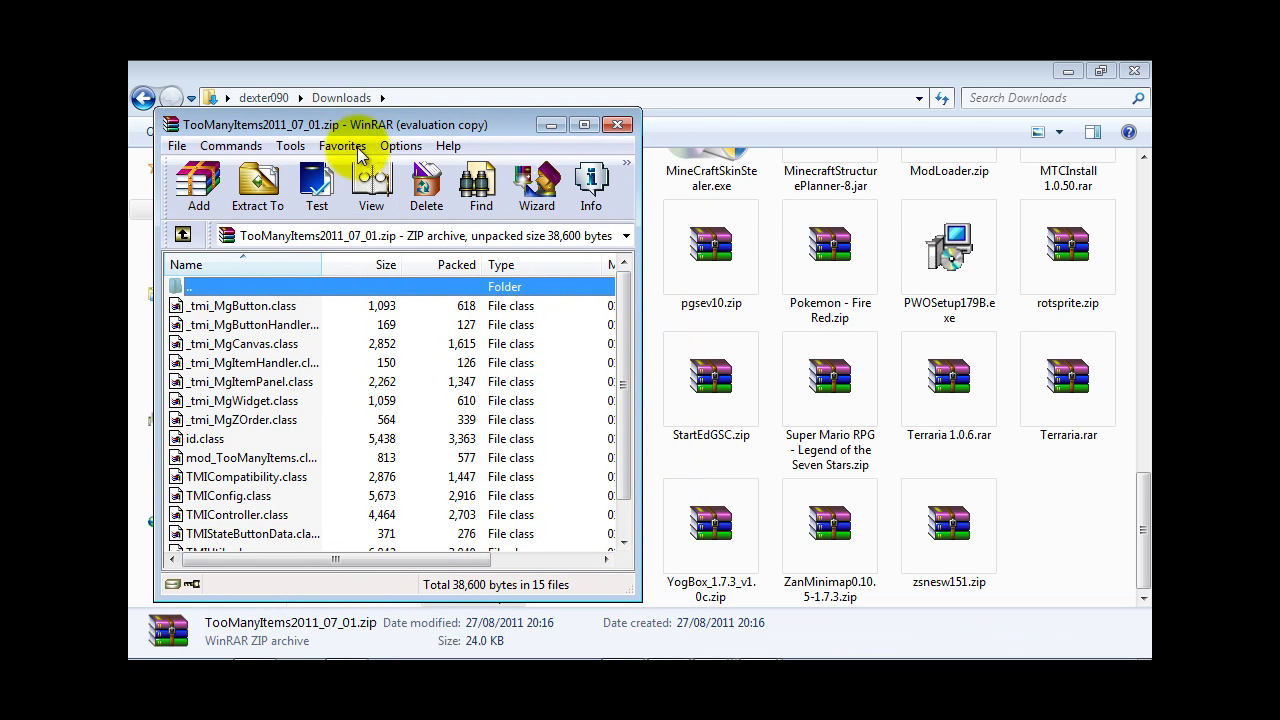
pyautogui.rightClick(757, 645)
pyautogui.click(725, 580)
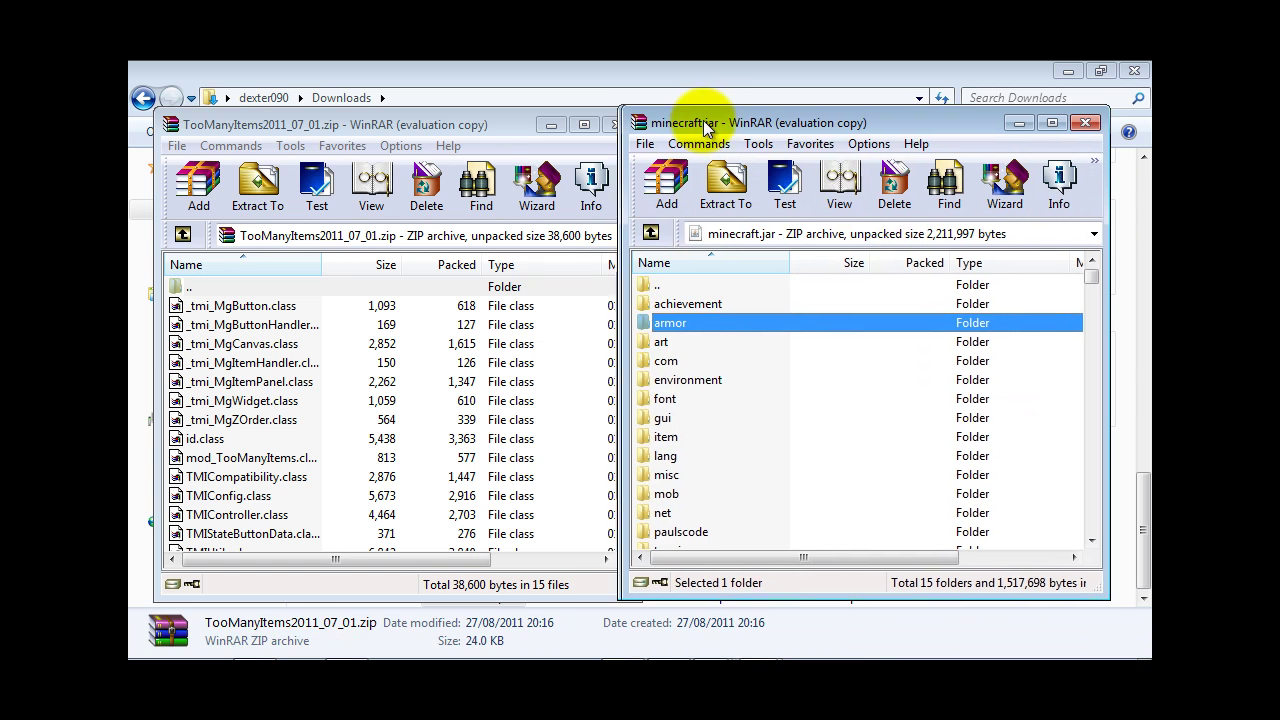
pyautogui.moveTo(677, 118); pyautogui.dragTo(726, 108)
pyautogui.moveTo(491, 122); pyautogui.dragTo(489, 109)
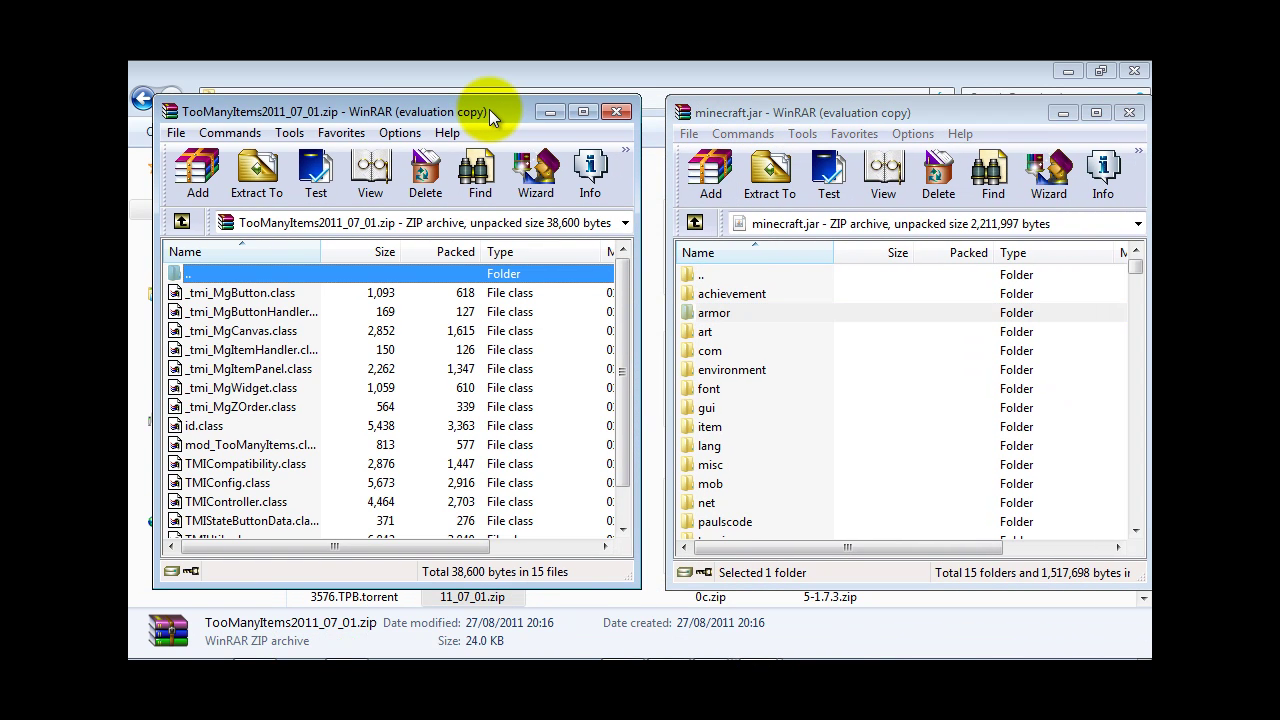
# Browse the mod's 15 class files, including TMIView.class, in the TooManyItems archive.
pyautogui.click(288, 292)
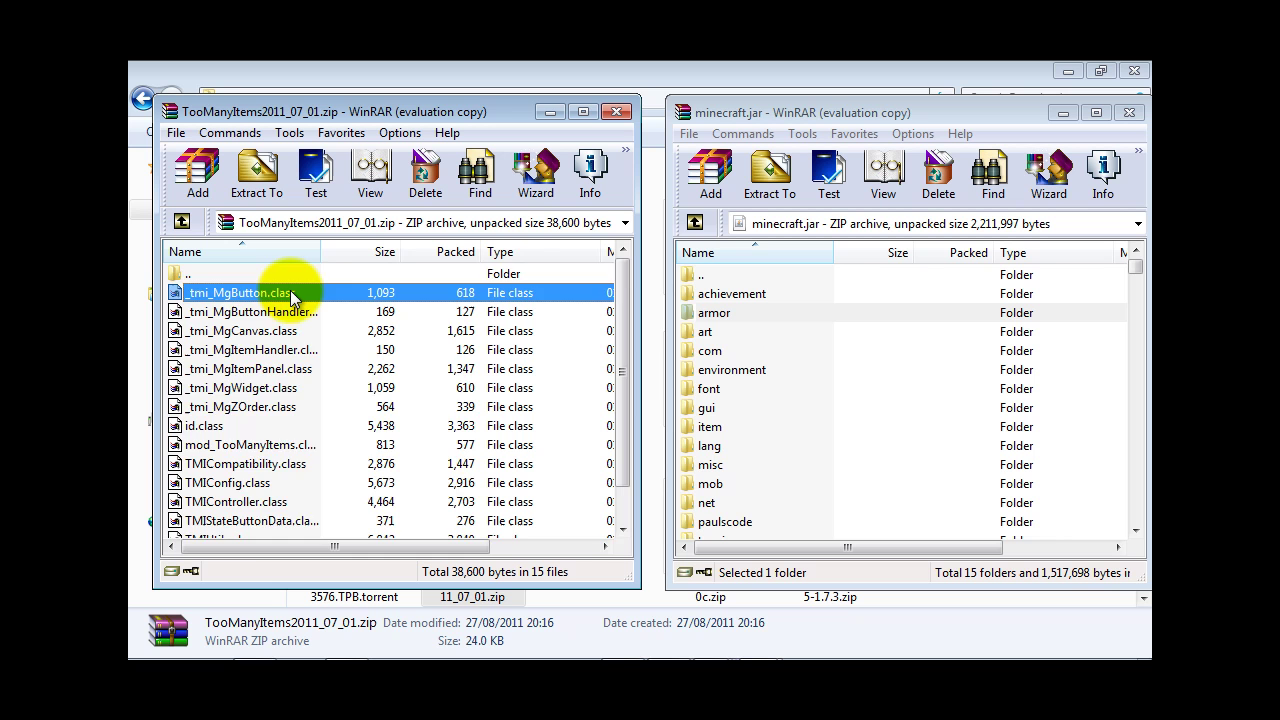
pyautogui.scroll(1, 258, 390)
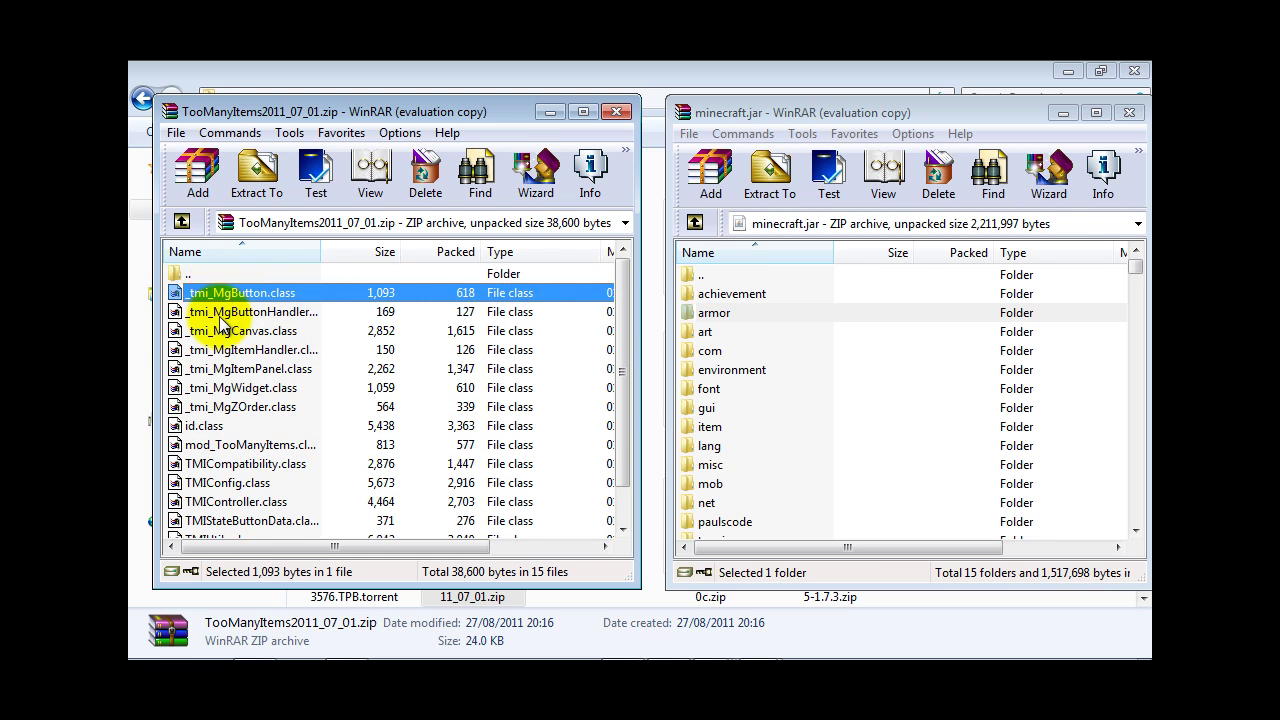
pyautogui.scroll(-1, 230, 350)
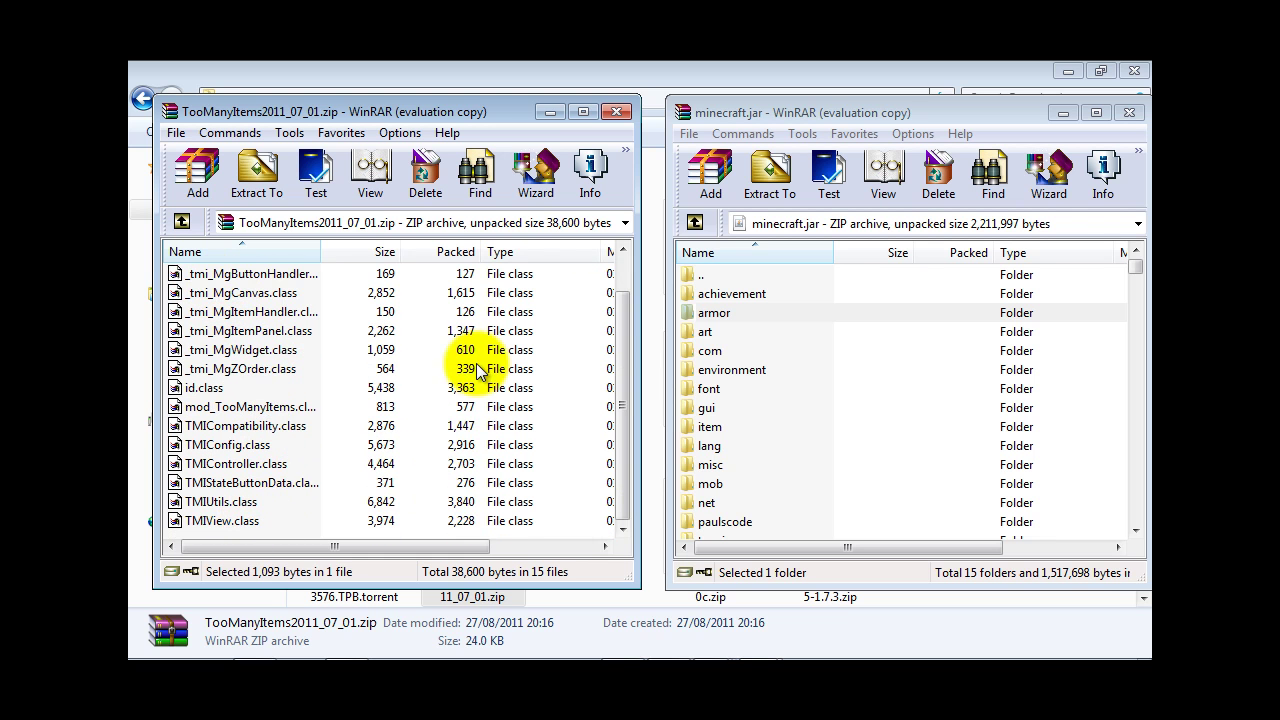
pyautogui.scroll(1, 483, 378)
pyautogui.scroll(-1, 483, 378)
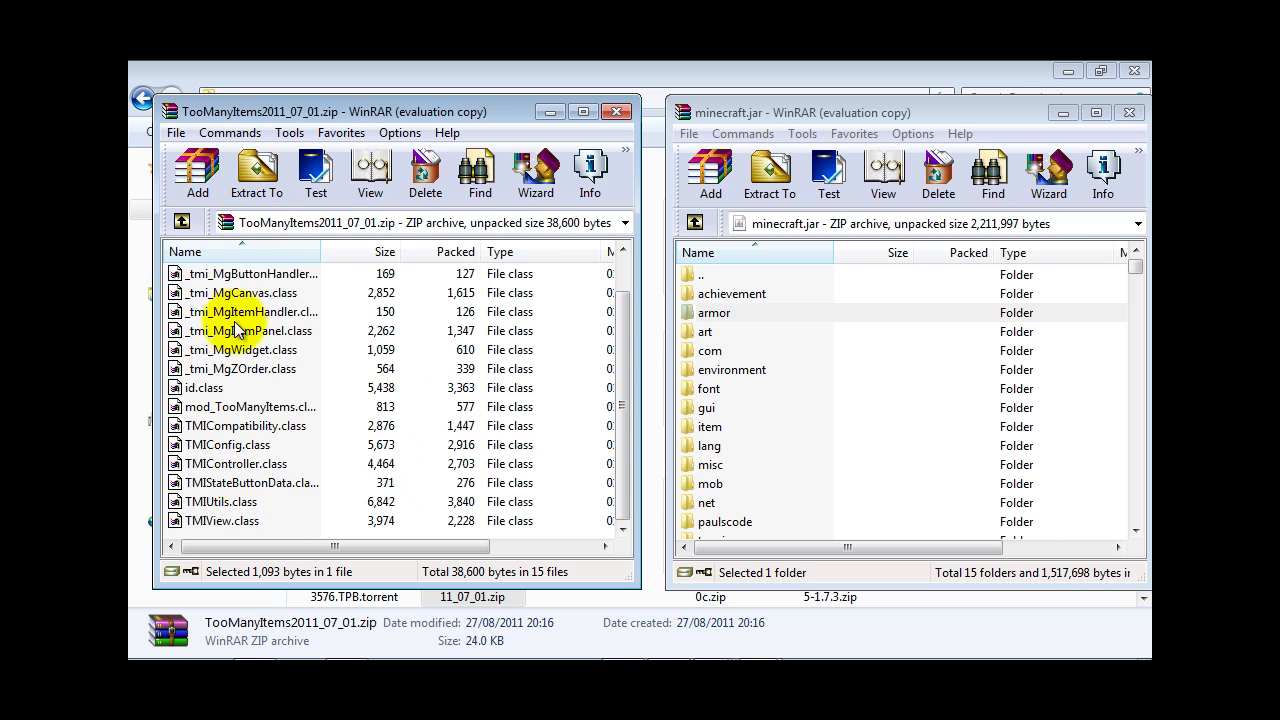
# Drag all 15 class files into minecraft.jar using 'Add and replace files'.
pyautogui.keyDown('shift'); pyautogui.click(232, 520); pyautogui.keyUp('shift')
pyautogui.moveTo(257, 434)
pyautogui.mouseDown()
pyautogui.moveTo(848, 388)
pyautogui.moveTo(208, 328)
pyautogui.mouseUp()
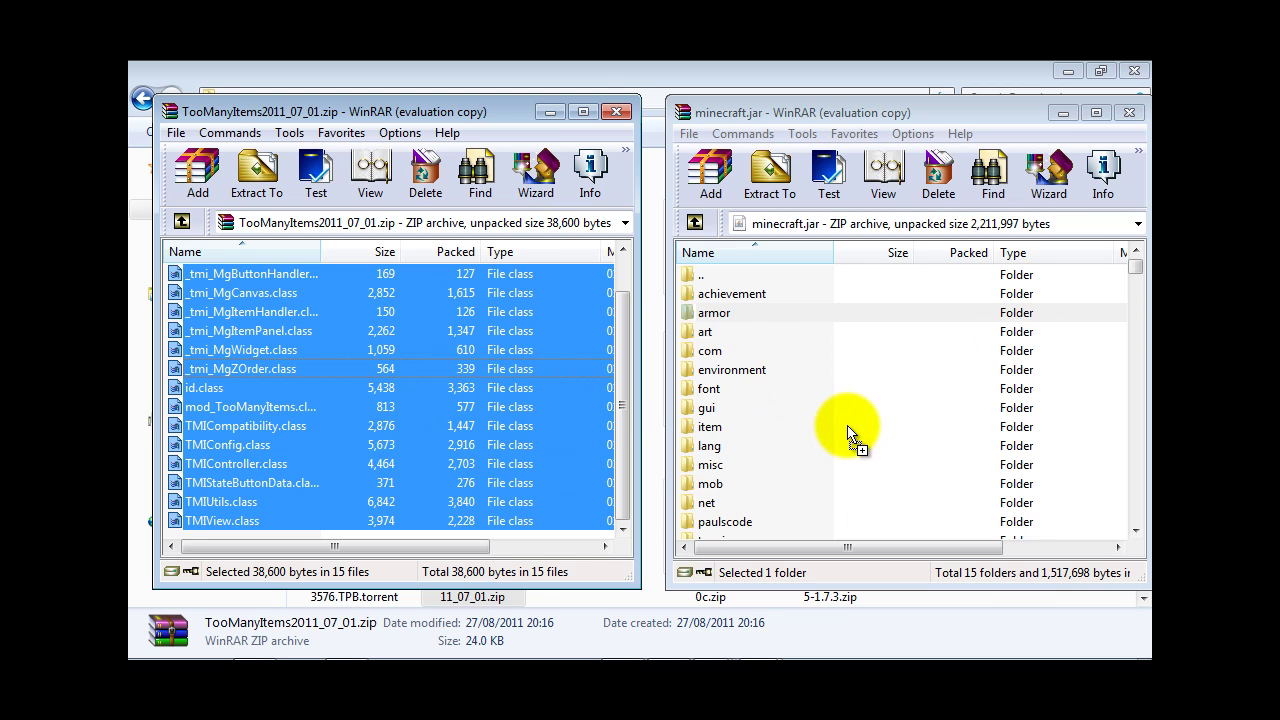
pyautogui.moveTo(208, 328); pyautogui.dragTo(843, 411)
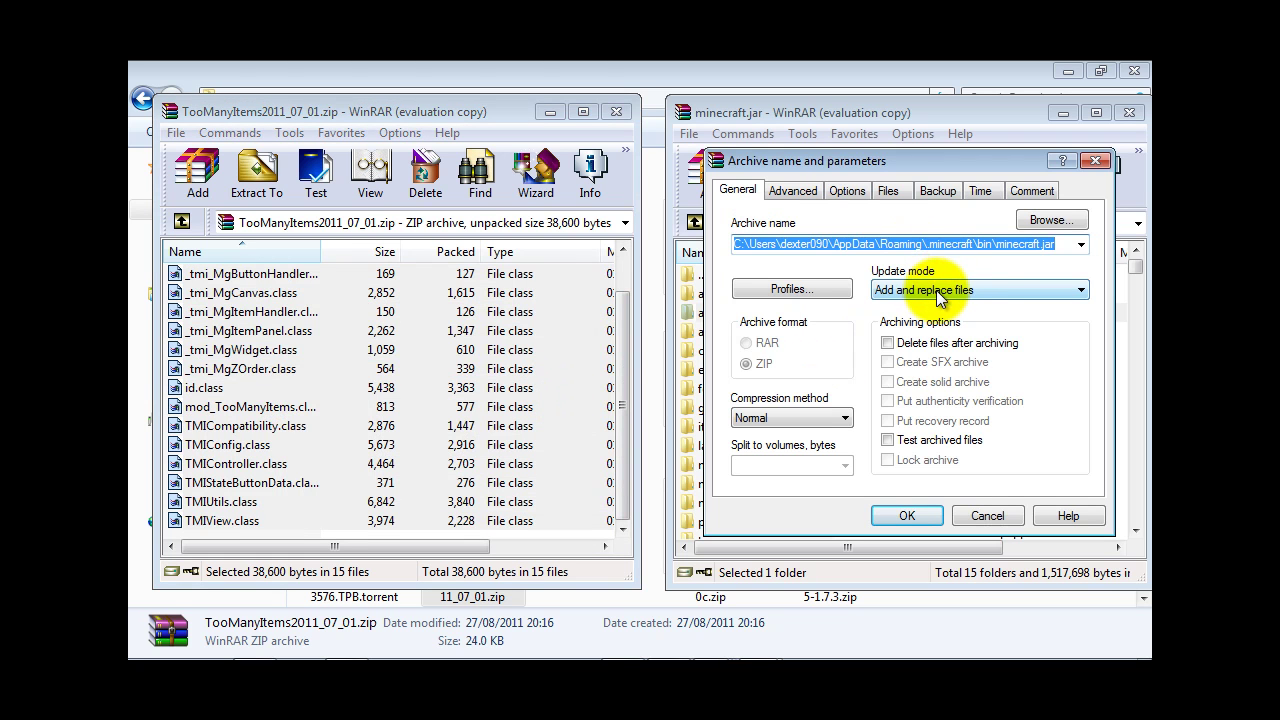
pyautogui.click(980, 291)
pyautogui.click(980, 291)
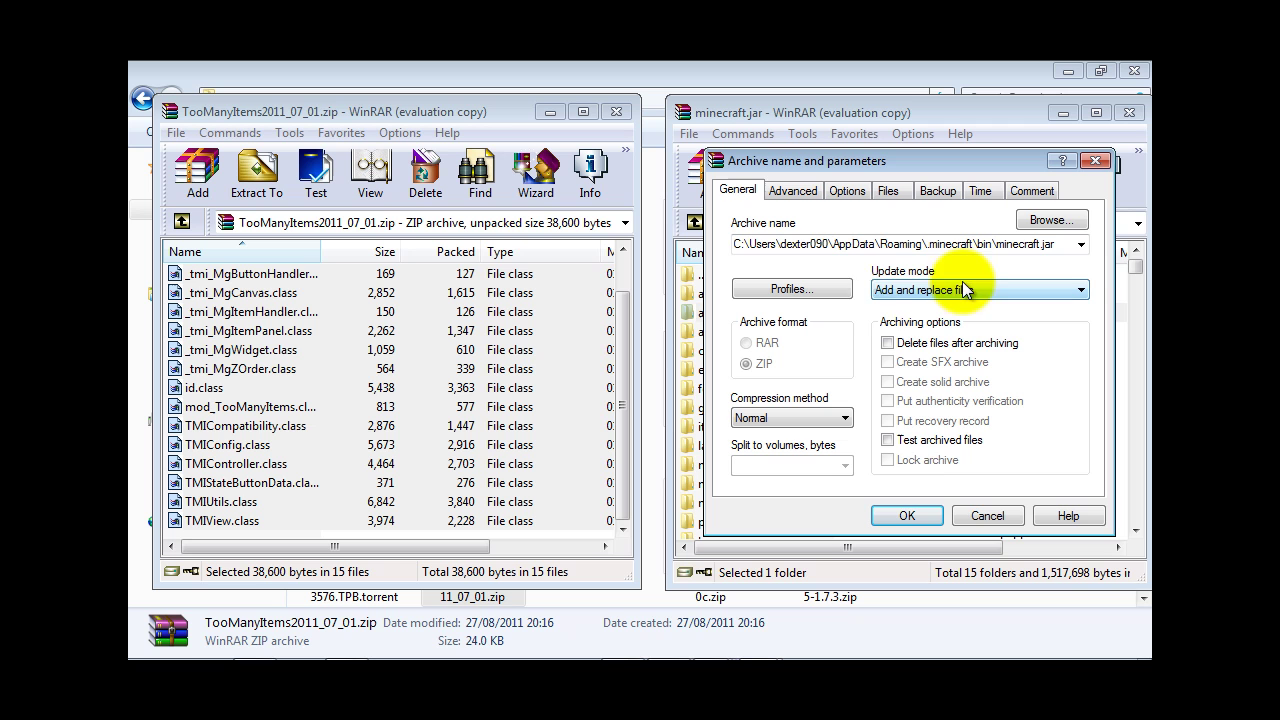
pyautogui.click(908, 517)
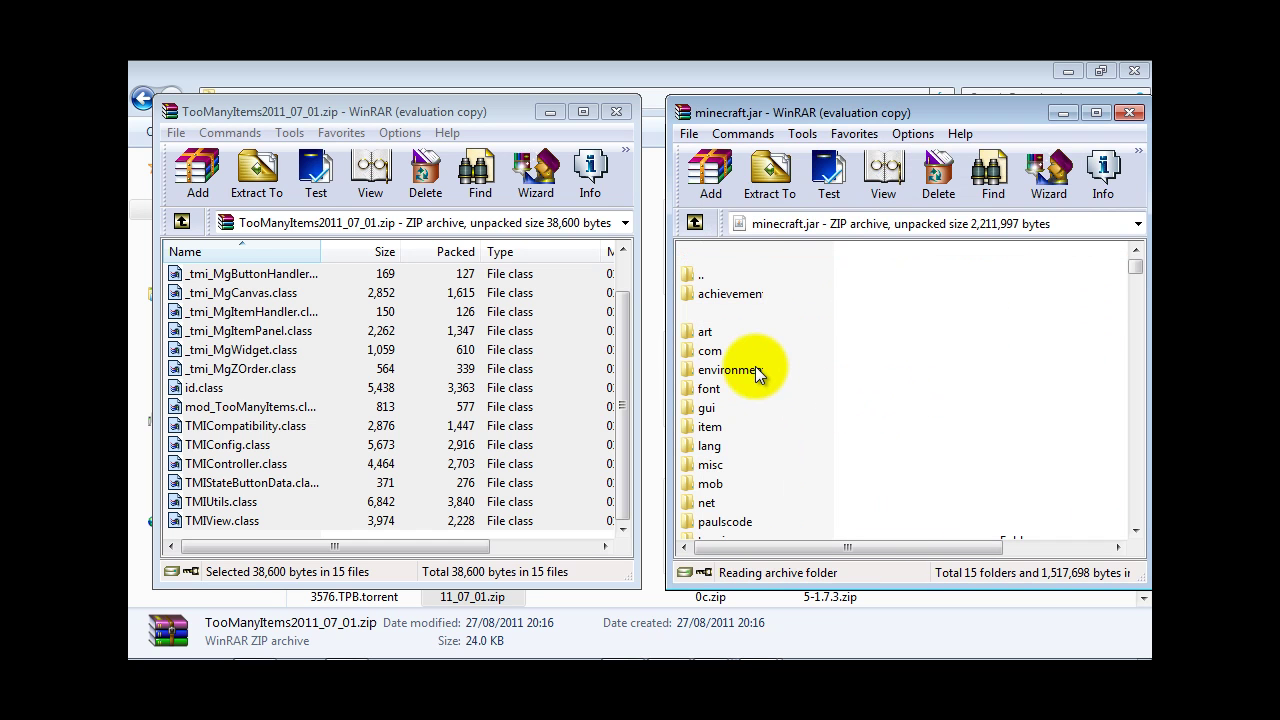
# Check minecraft.jar's contents, now 2,246,689 unpacked bytes.
pyautogui.click(836, 450)
pyautogui.scroll(-2, 835, 448)
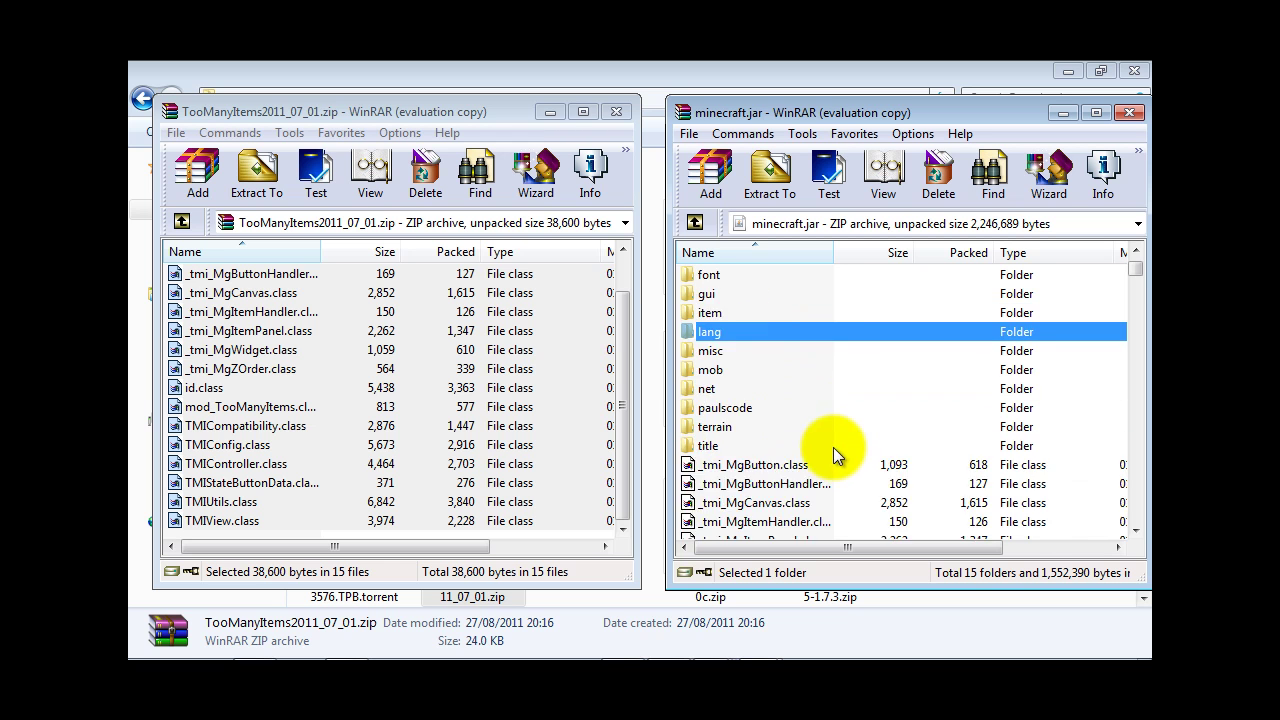
pyautogui.scroll(2, 834, 446)
pyautogui.scroll(-1, 834, 446)
pyautogui.scroll(1, 834, 446)
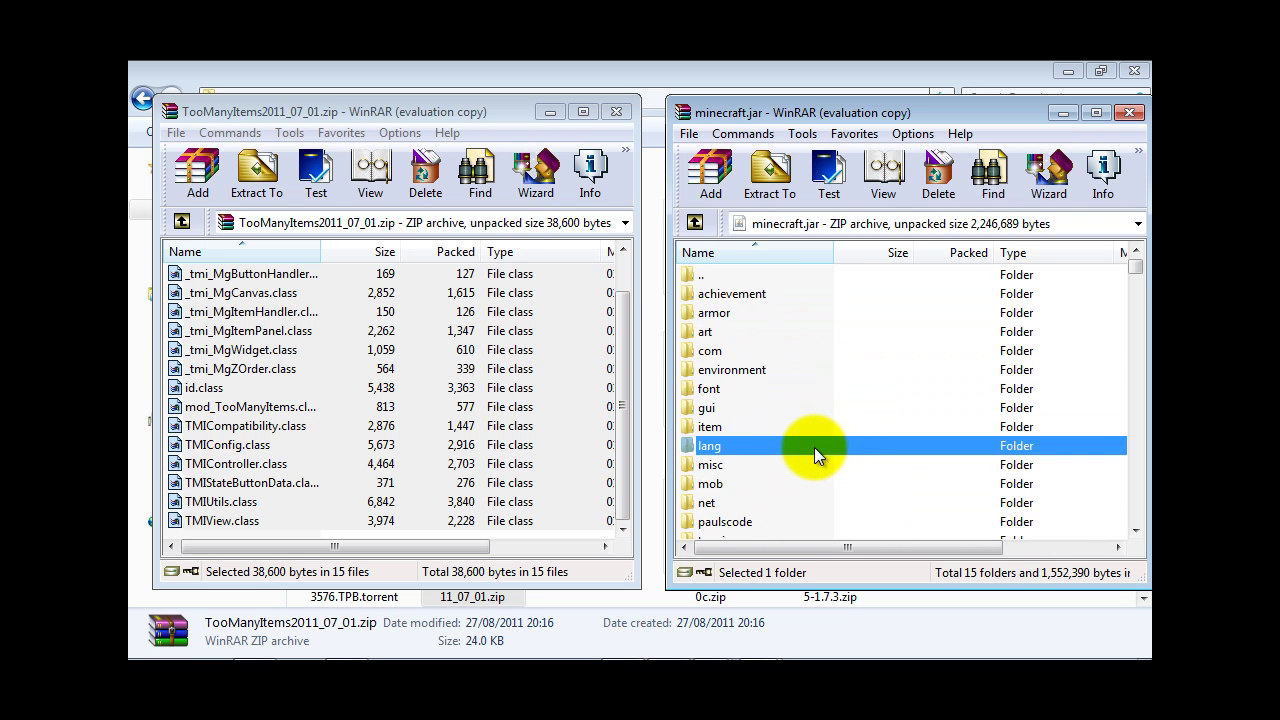
# Browse the misc and lang folders inside minecraft.jar.
pyautogui.scroll(-2, 805, 445)
pyautogui.scroll(2, 787, 420)
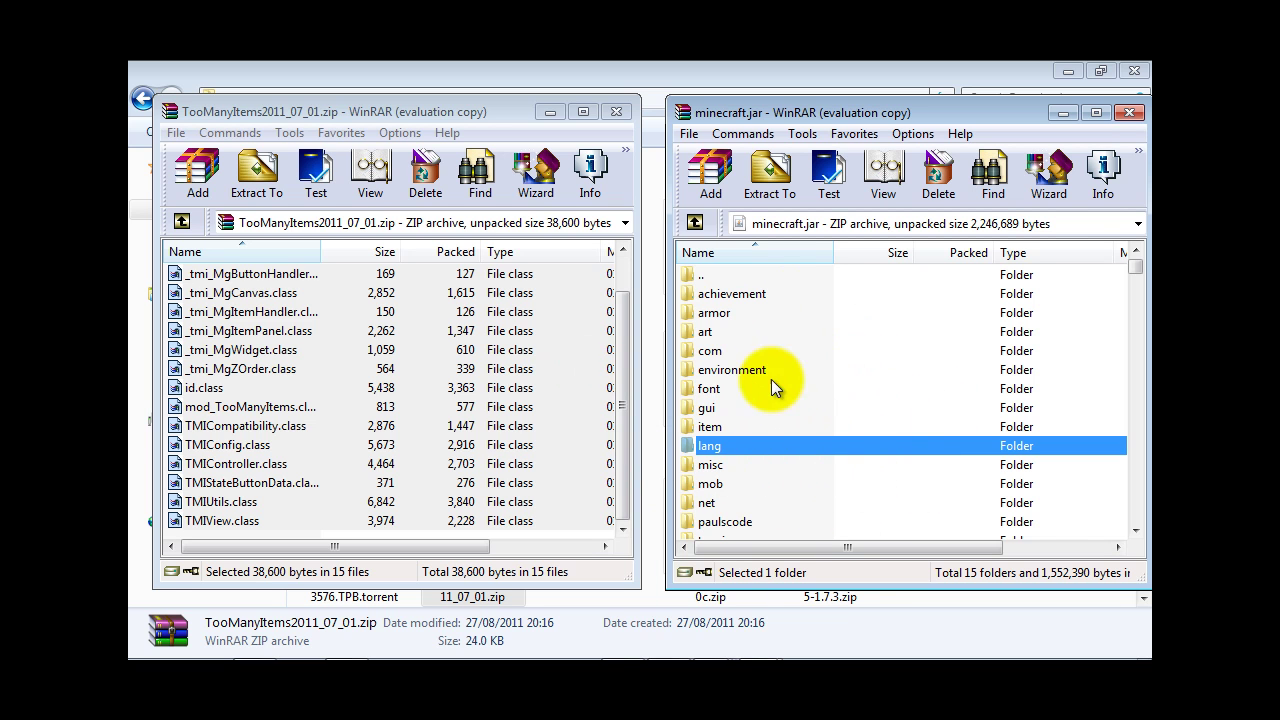
pyautogui.click(718, 467)
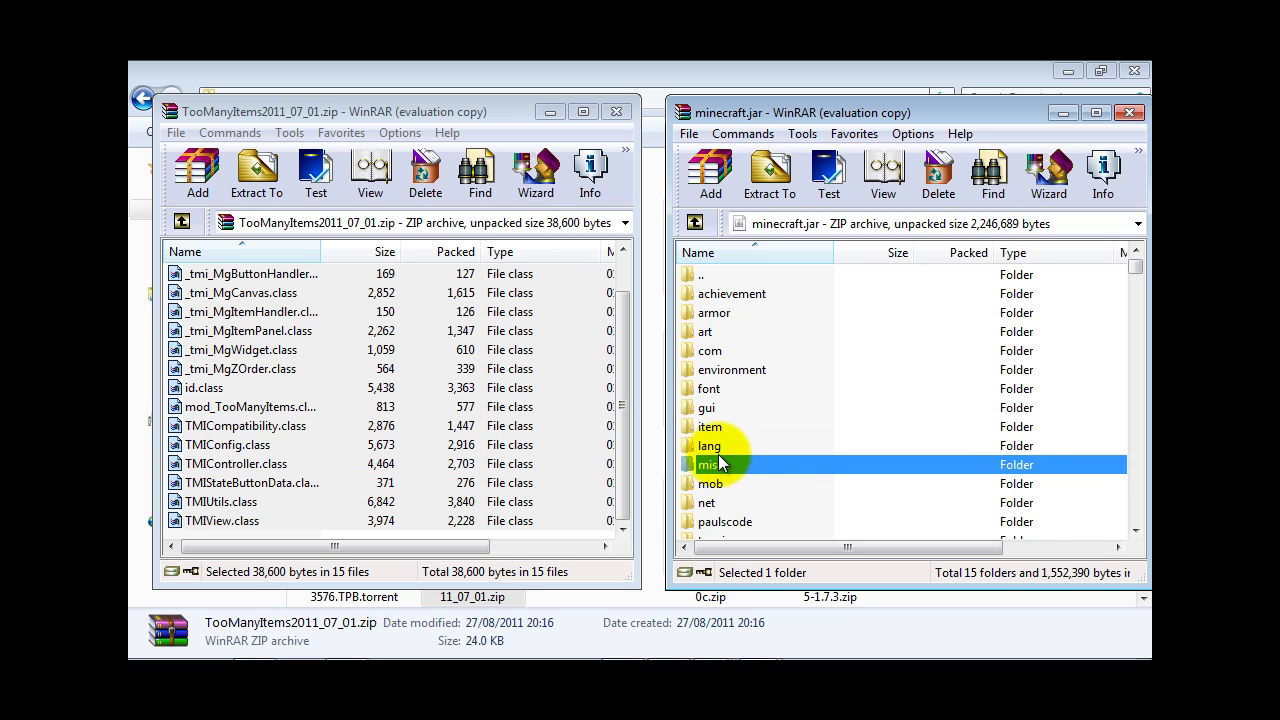
pyautogui.click(716, 446)
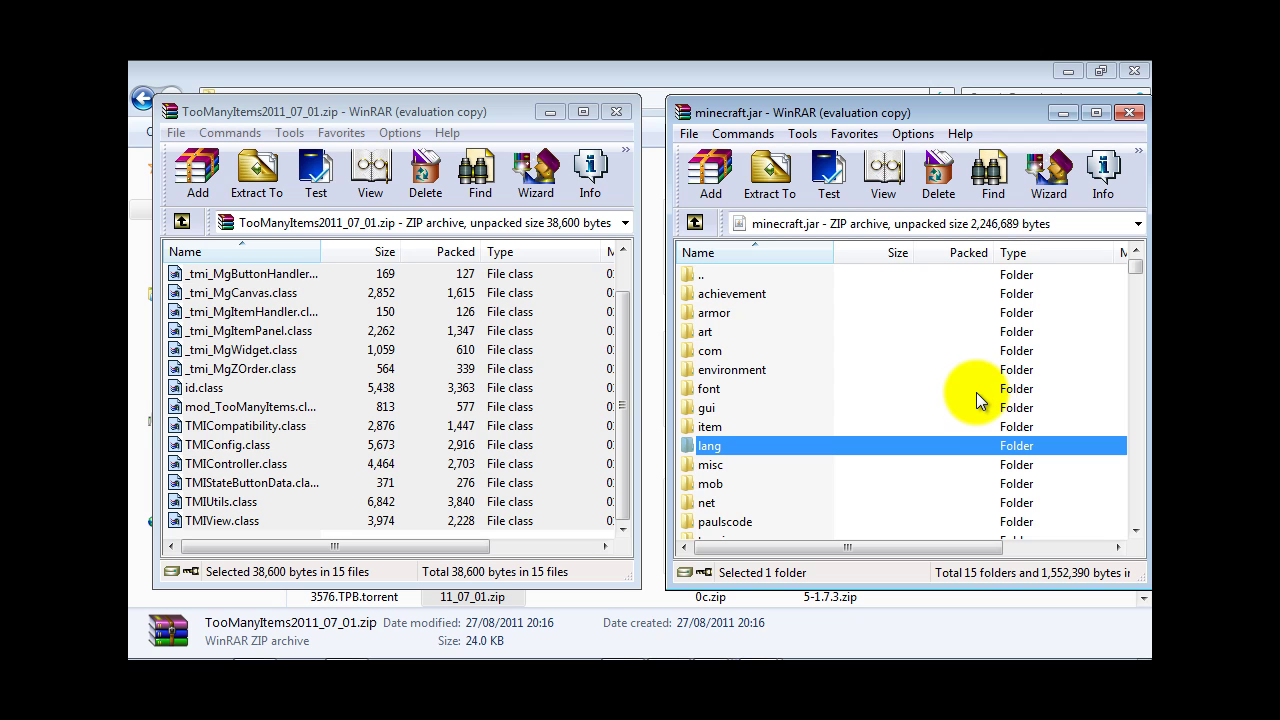
# Close both WinRAR archives and minimize Downloads to reveal the minecraft.net home page.
pyautogui.click(1128, 113)
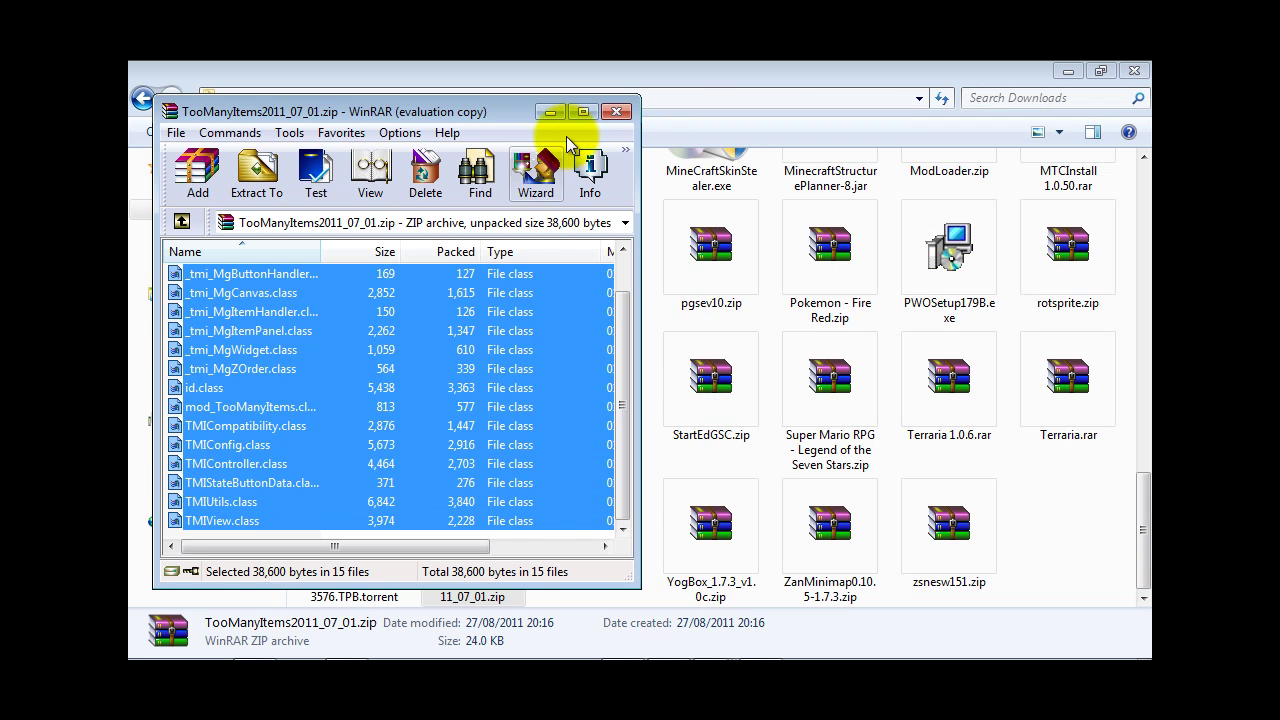
pyautogui.click(615, 111)
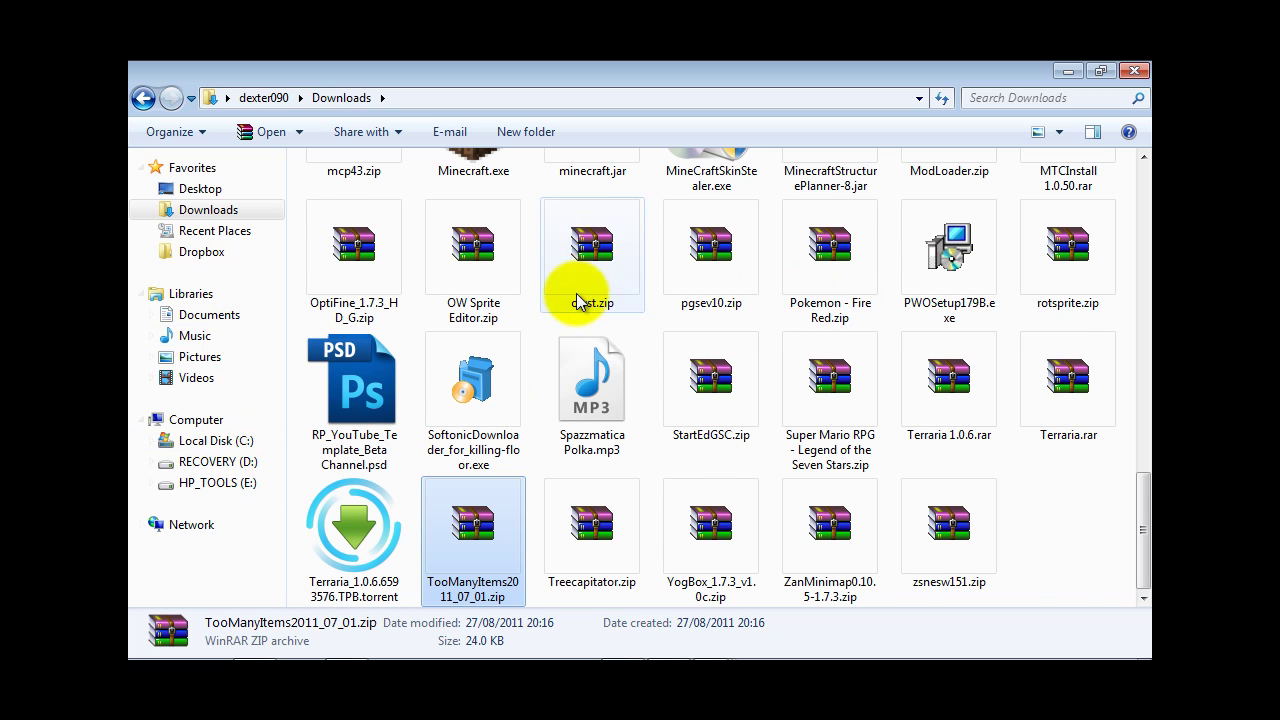
pyautogui.scroll(3, 698, 286)
pyautogui.scroll(3, 663, 310)
pyautogui.scroll(3, 651, 349)
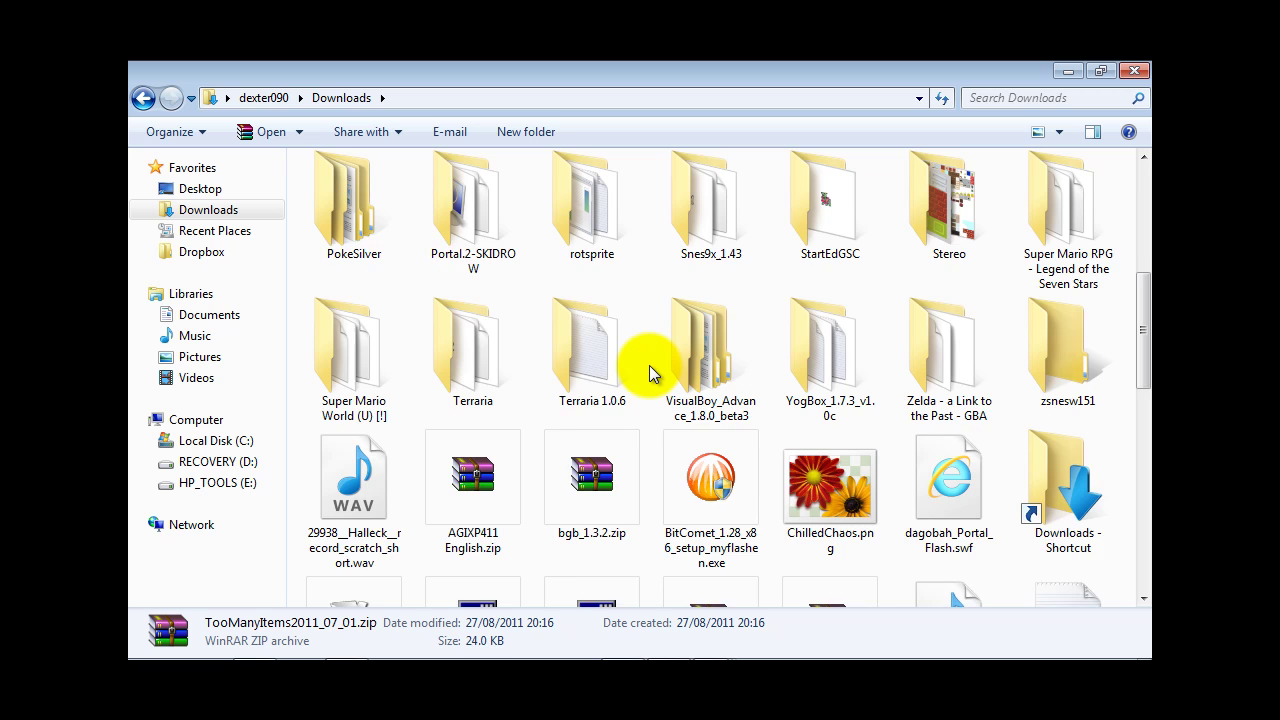
pyautogui.scroll(3, 649, 365)
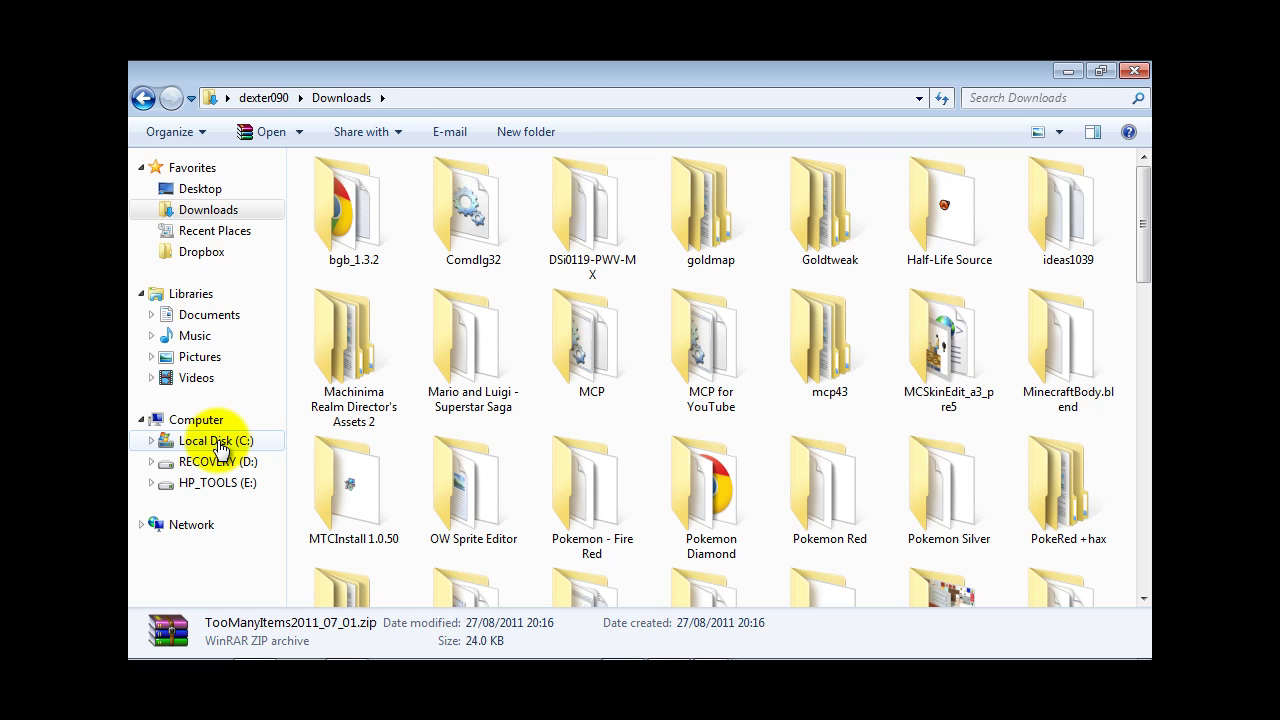
pyautogui.click(1068, 72)
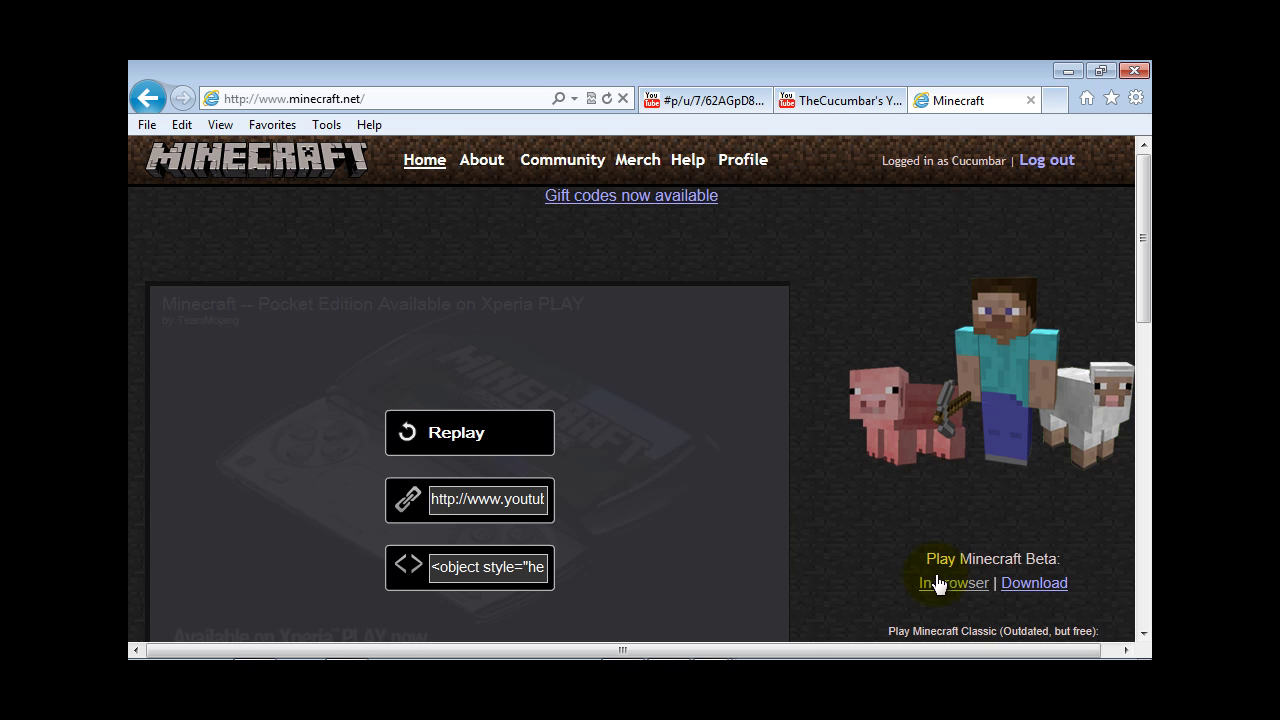
pyautogui.scroll(-3, 837, 520)
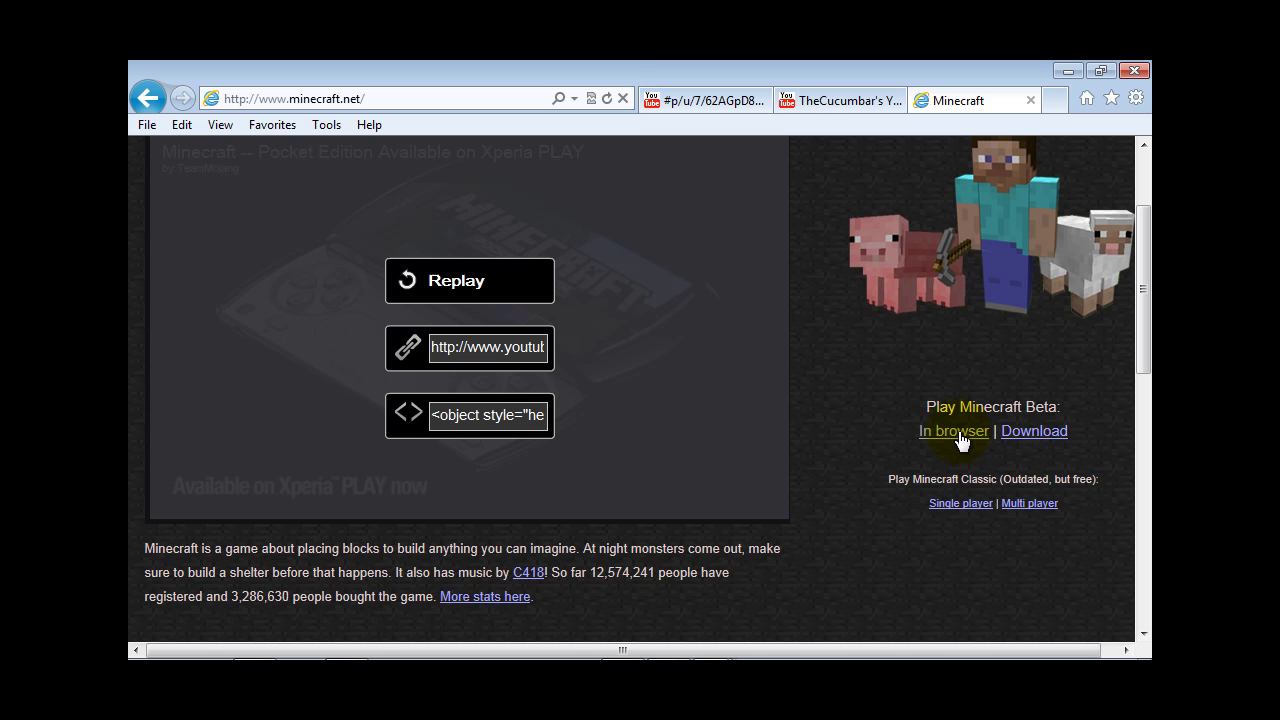
pyautogui.click(956, 443)
# Open minecraft.net's download page and scroll back to its 'Downloading the game' introduction.
pyautogui.click(1029, 437)
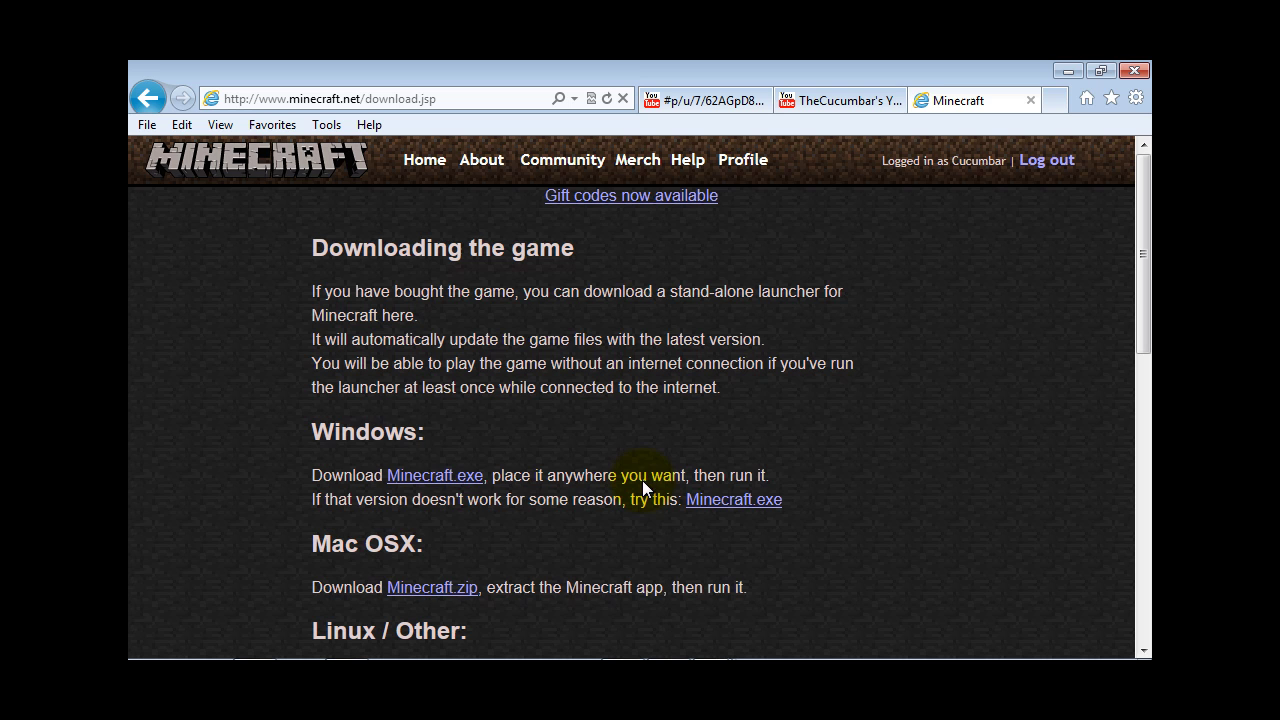
pyautogui.scroll(-3, 195, 515)
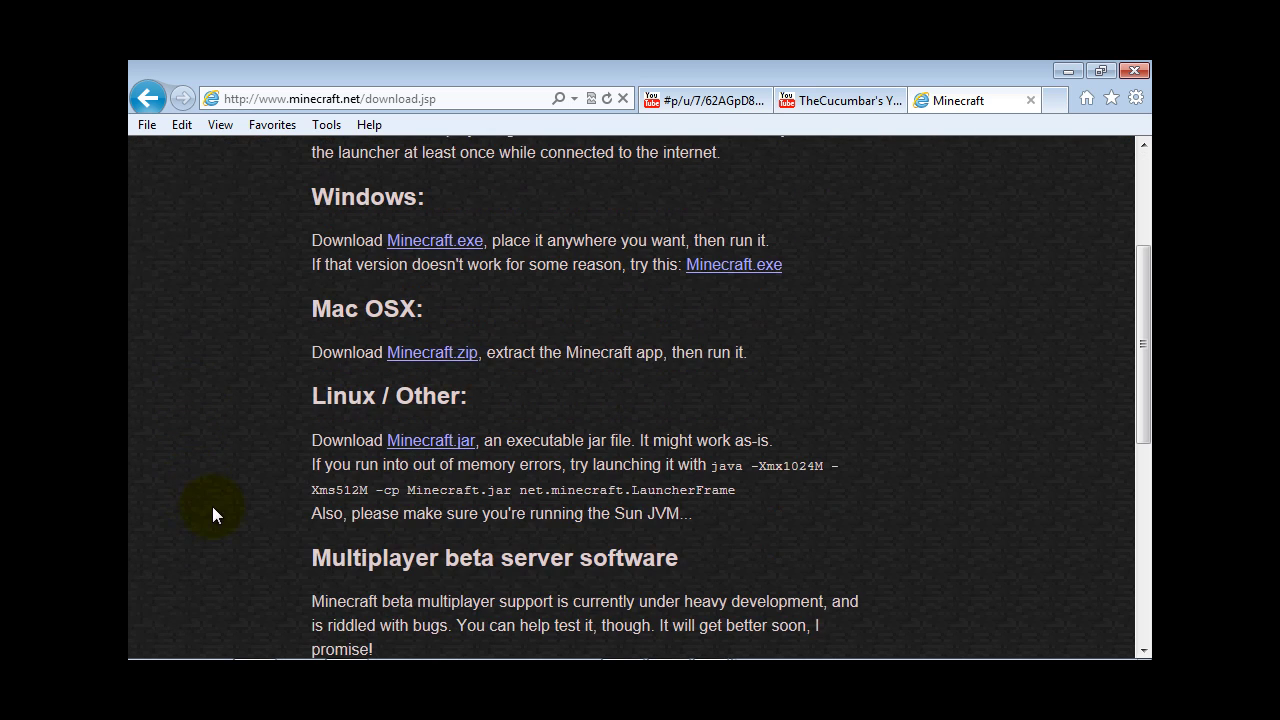
pyautogui.scroll(-2, 486, 417)
pyautogui.scroll(1, 484, 417)
pyautogui.scroll(1, 470, 400)
pyautogui.scroll(1, 455, 385)
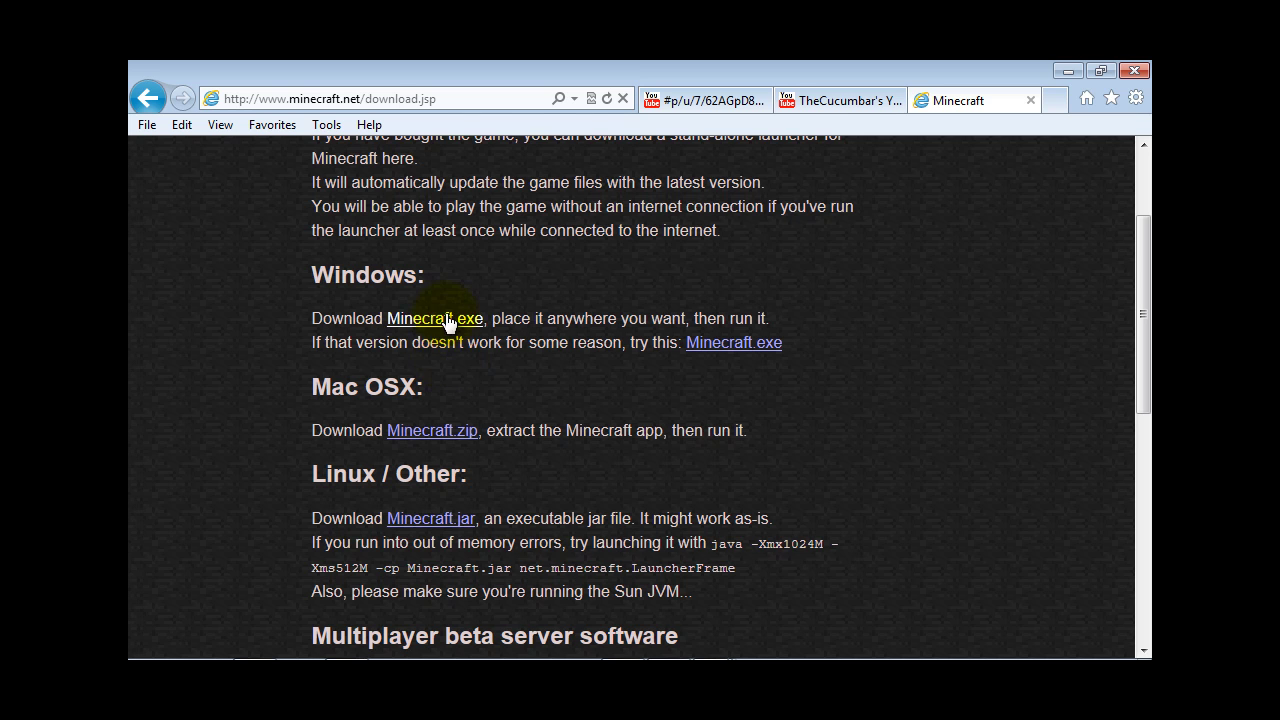
pyautogui.scroll(1, 401, 327)
pyautogui.scroll(1, 401, 327)
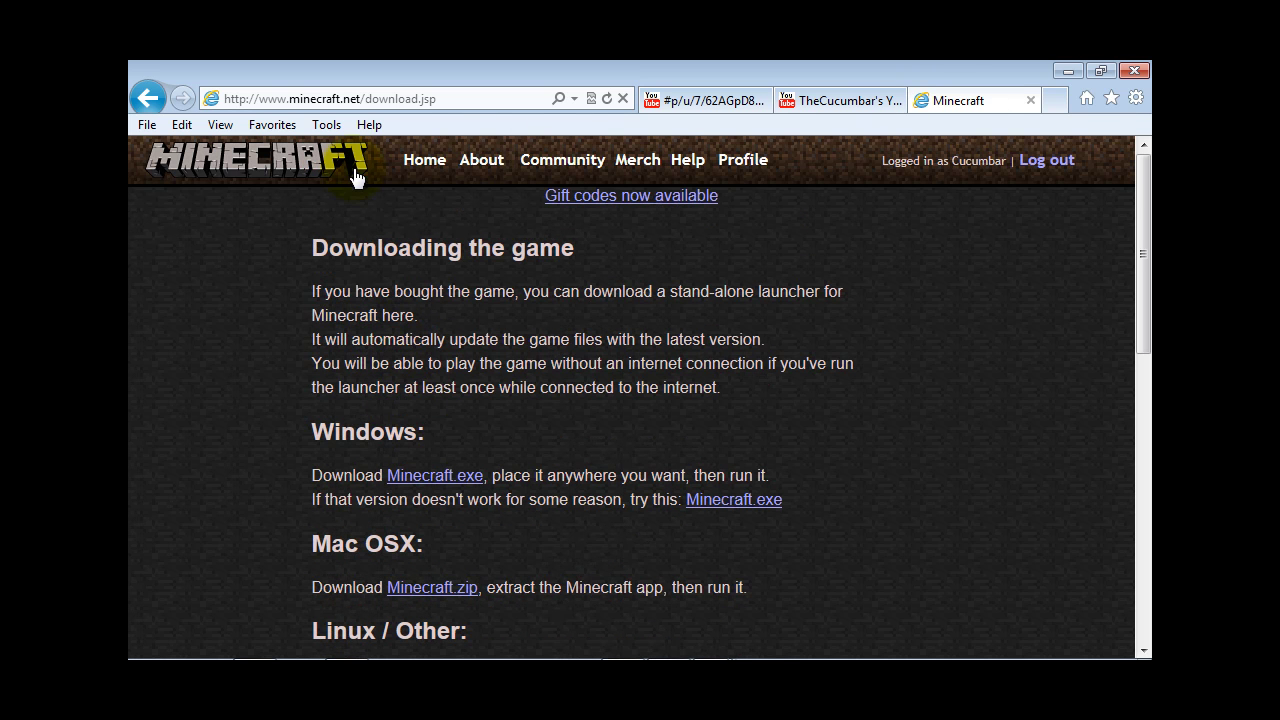
pyautogui.click(418, 162)
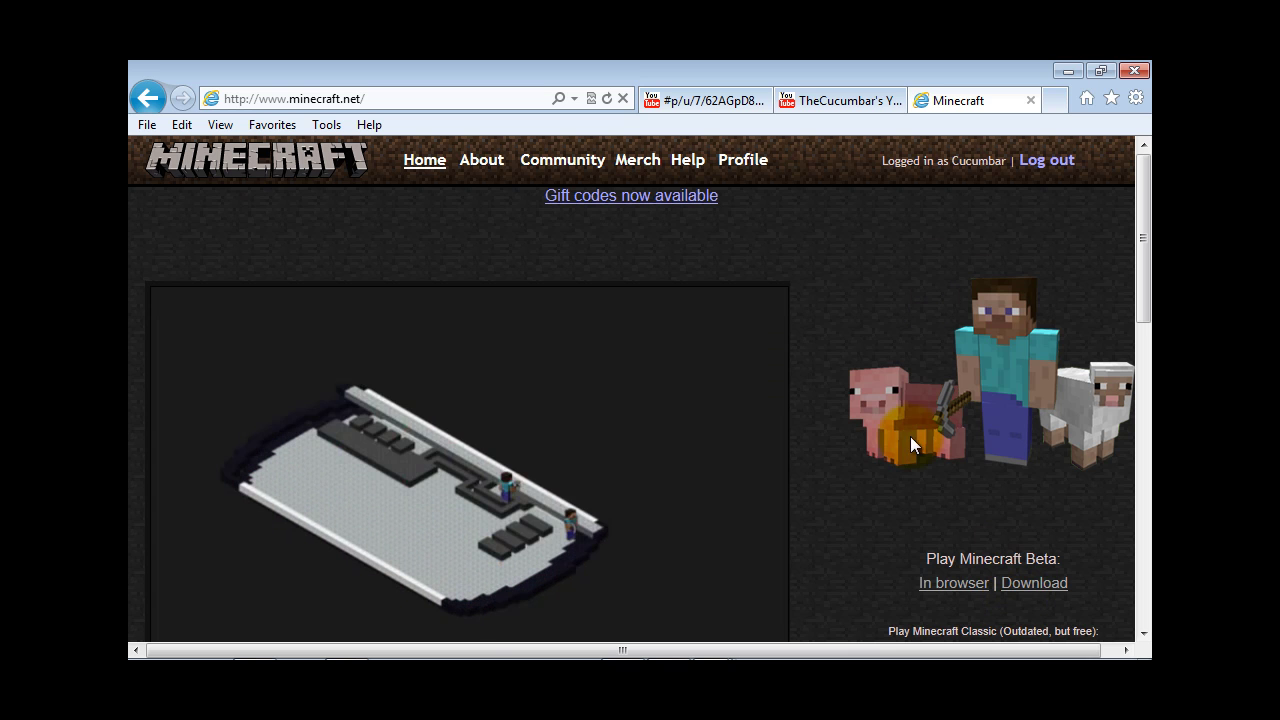
pyautogui.click(1010, 584)
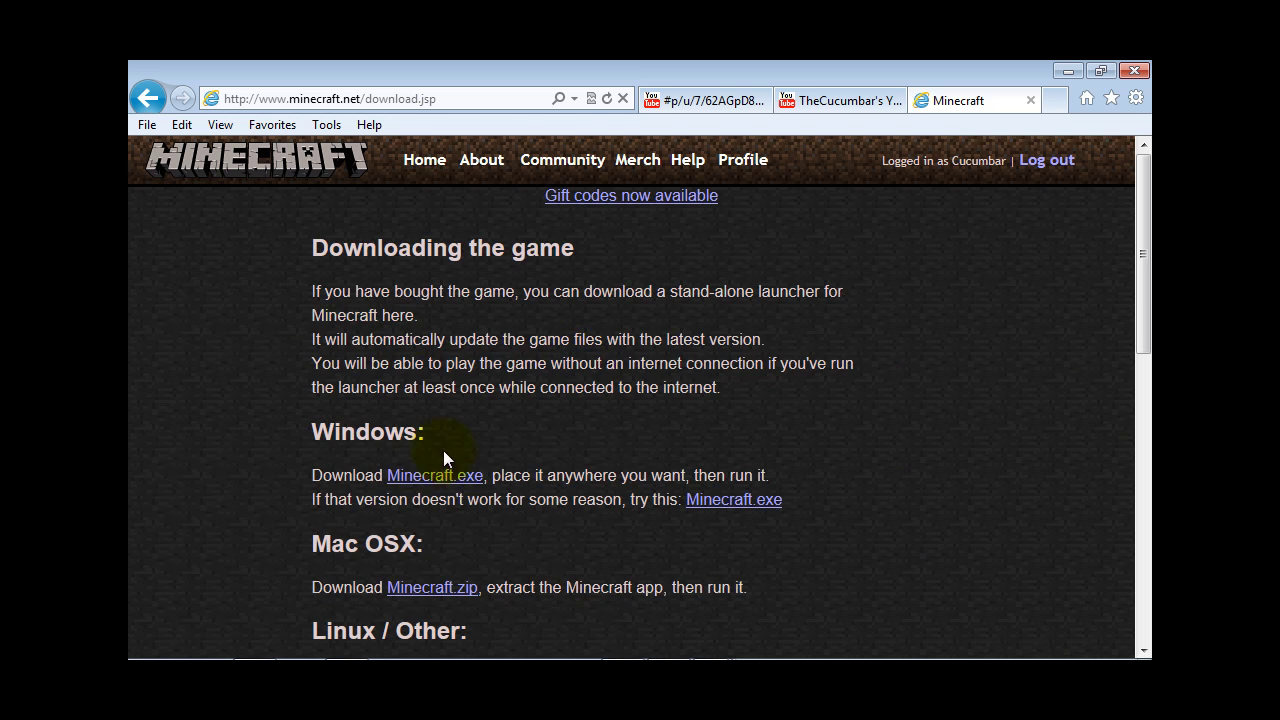
# Scroll to the top of the download page and follow the Home link in the header.
pyautogui.scroll(-1, 440, 455)
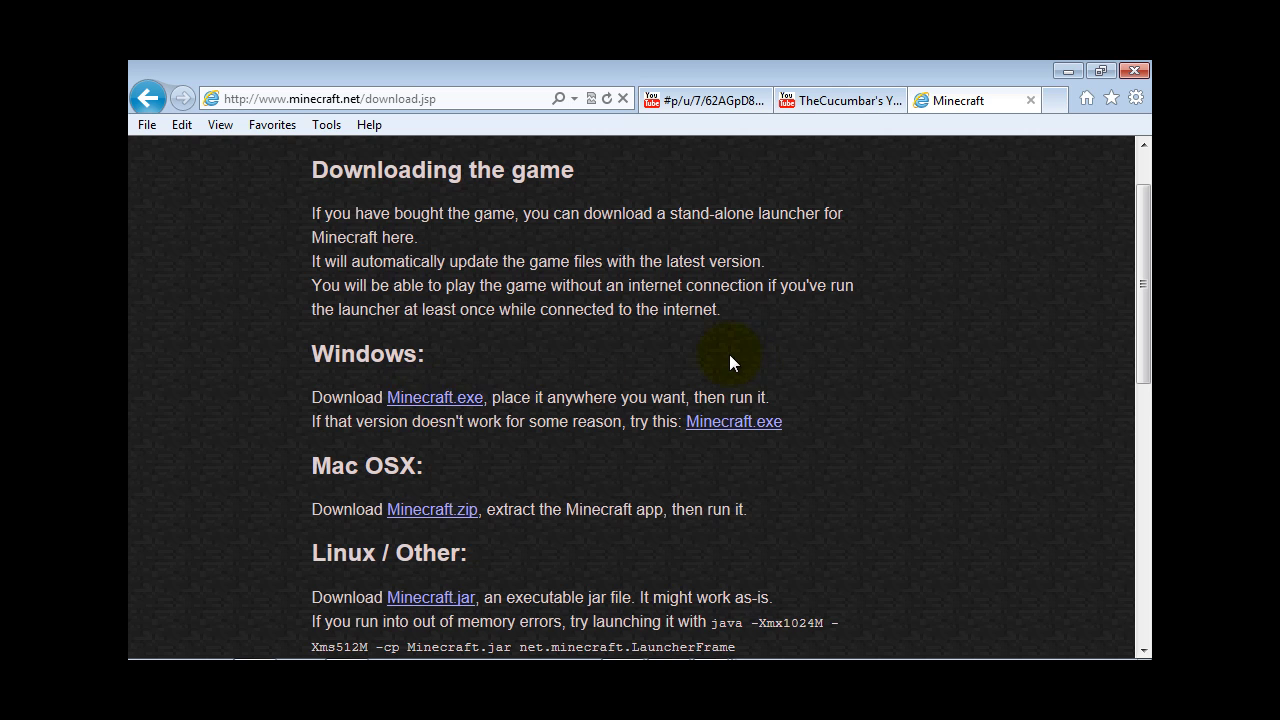
pyautogui.scroll(1, 729, 356)
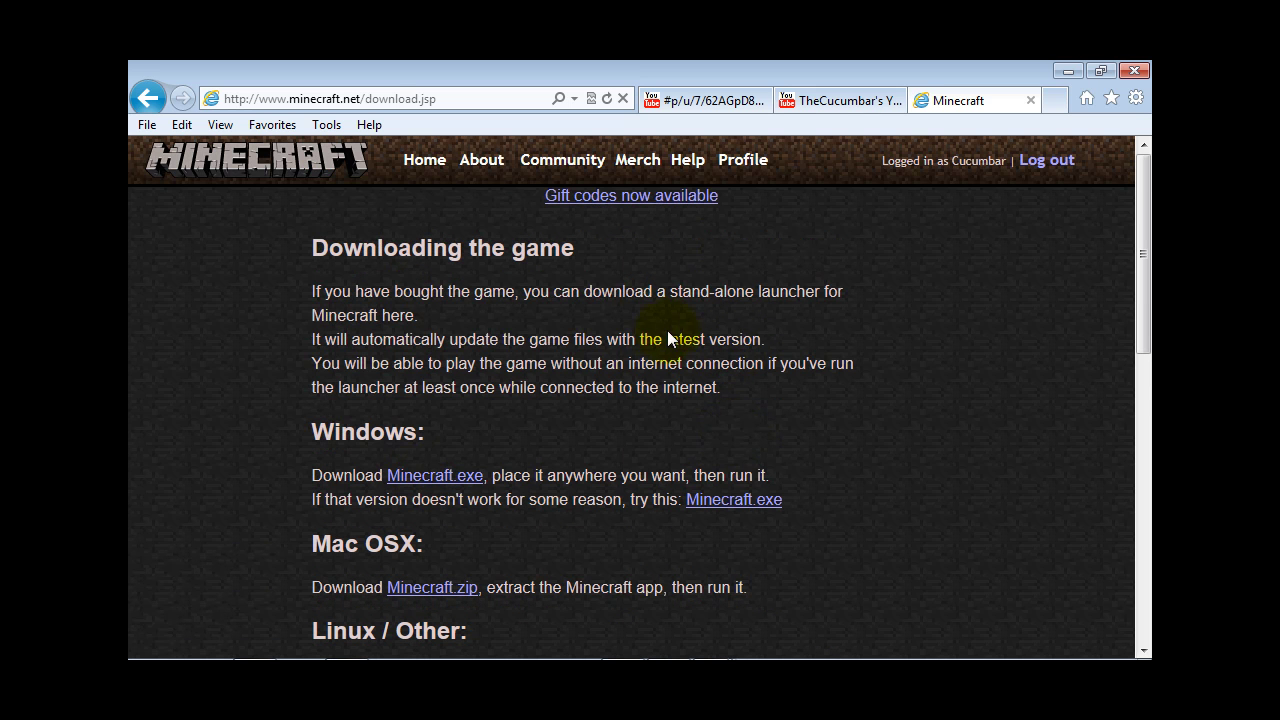
pyautogui.click(430, 160)
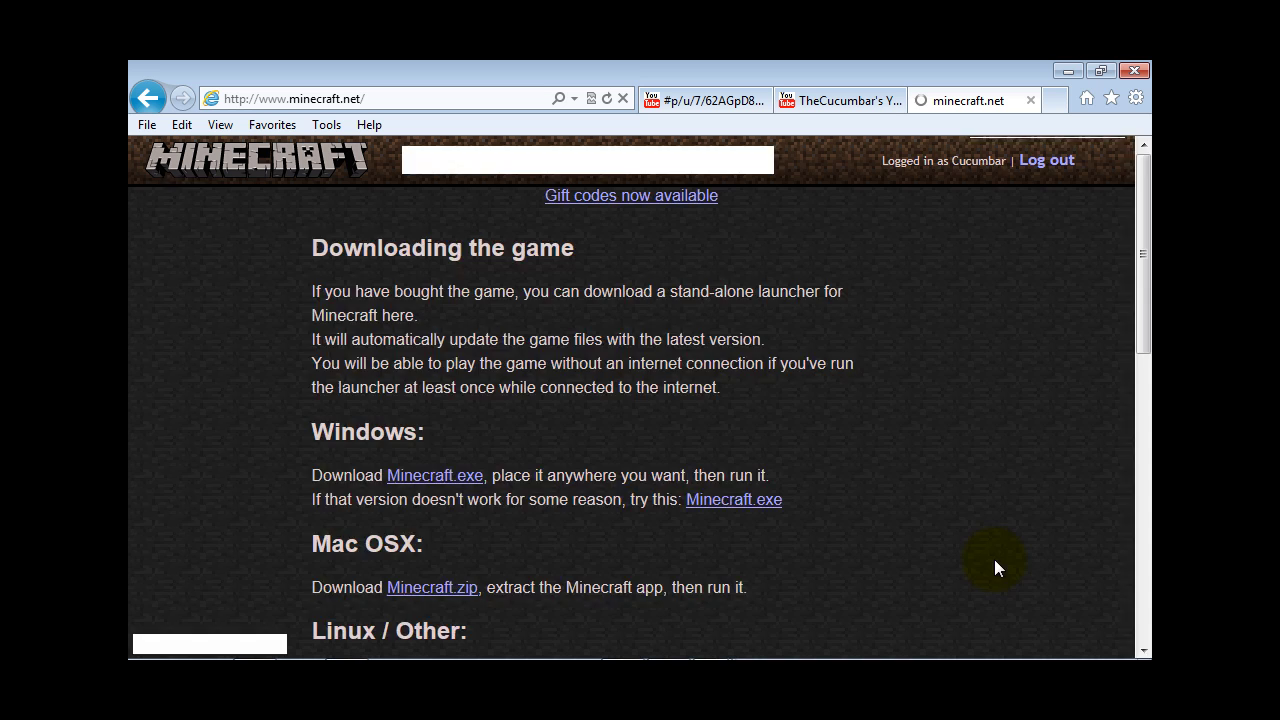